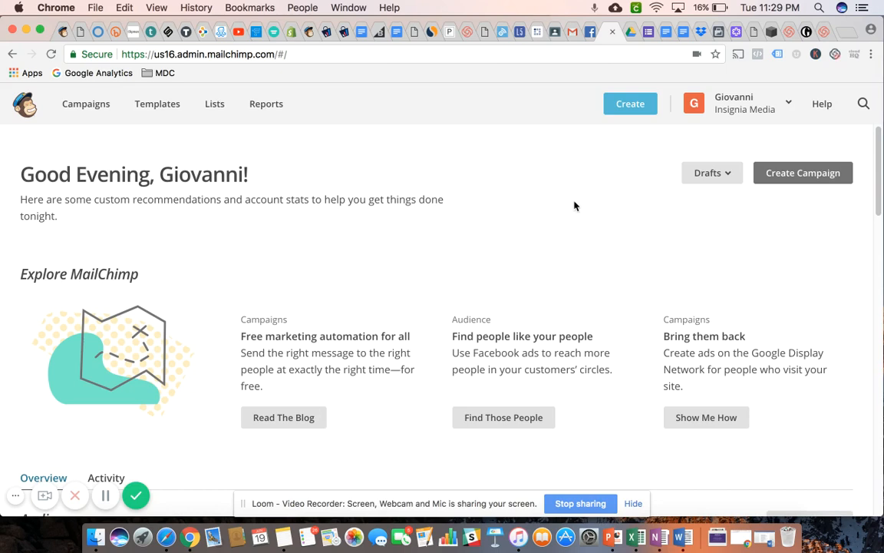
# - Create a regular email campaign named "Milestone Assignment 1" and begin its setup
pyautogui.click(803, 176)
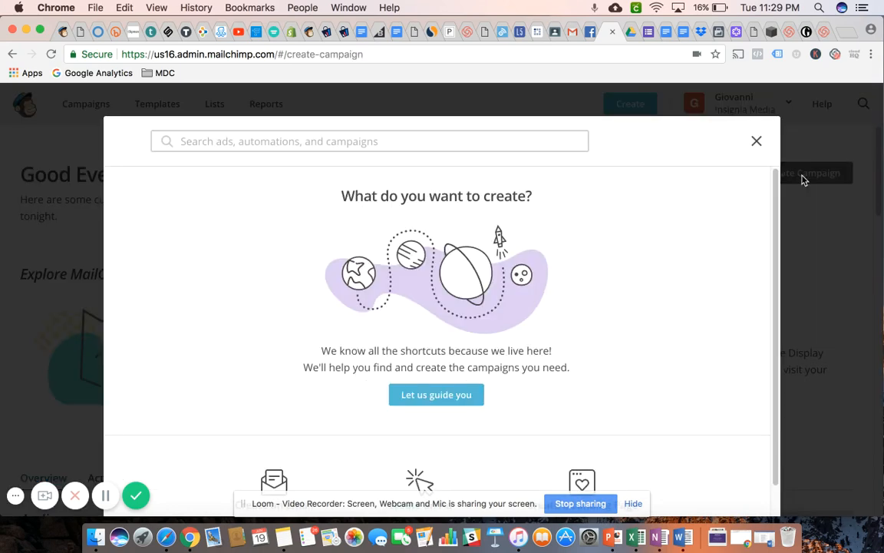
pyautogui.scroll(-1, 731, 185)
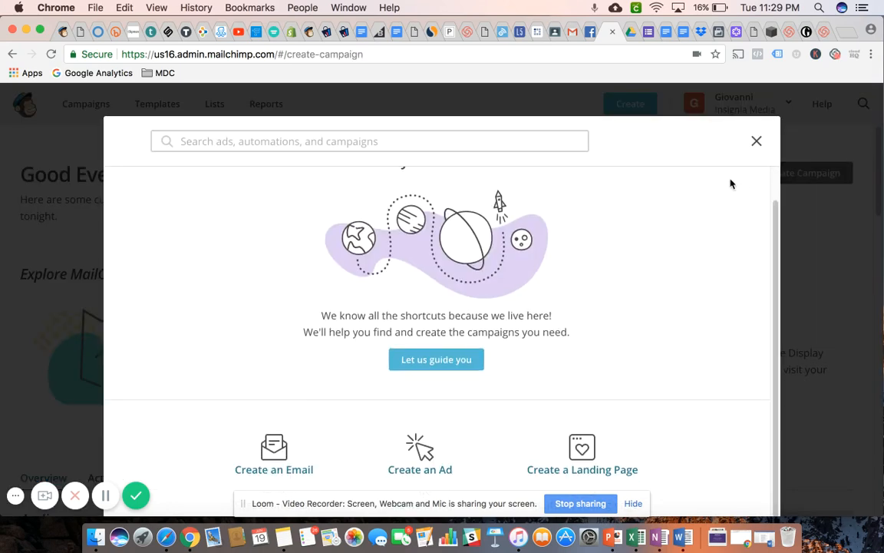
pyautogui.click(275, 470)
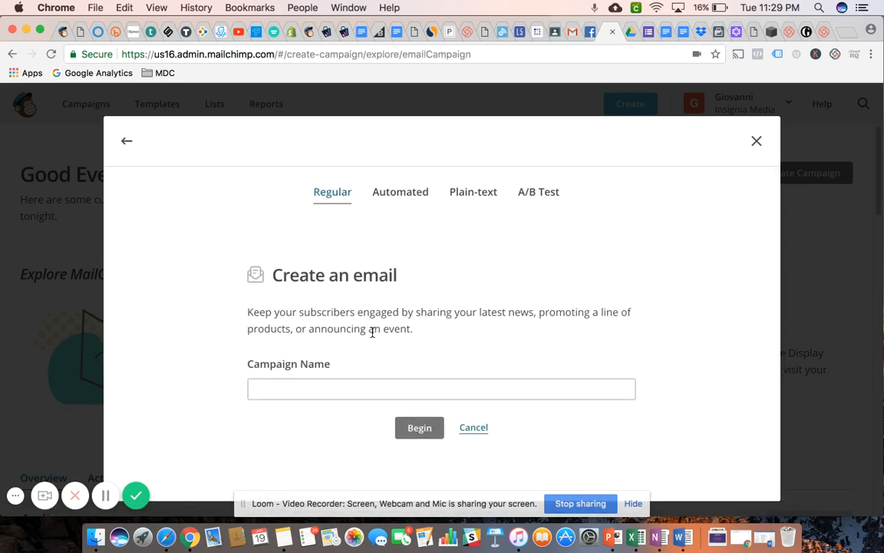
pyautogui.click(281, 389)
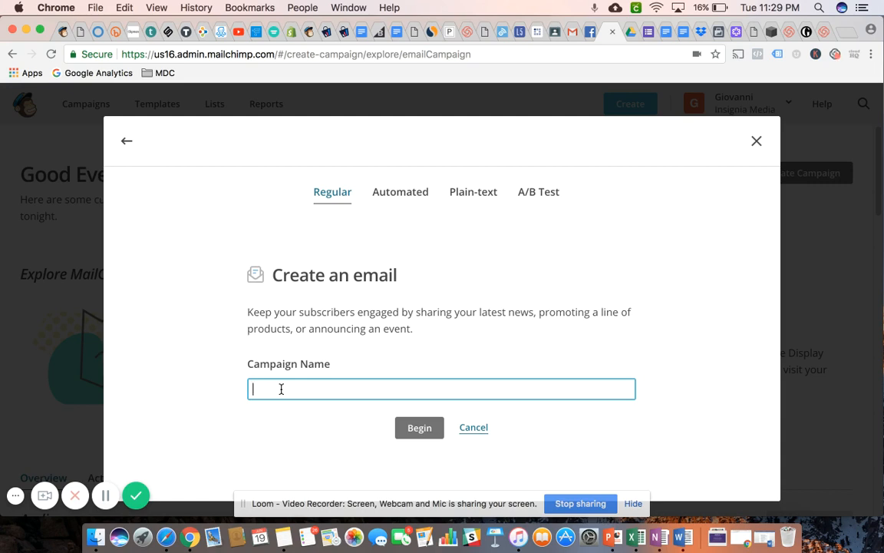
pyautogui.write('Milestone Assignment 1')
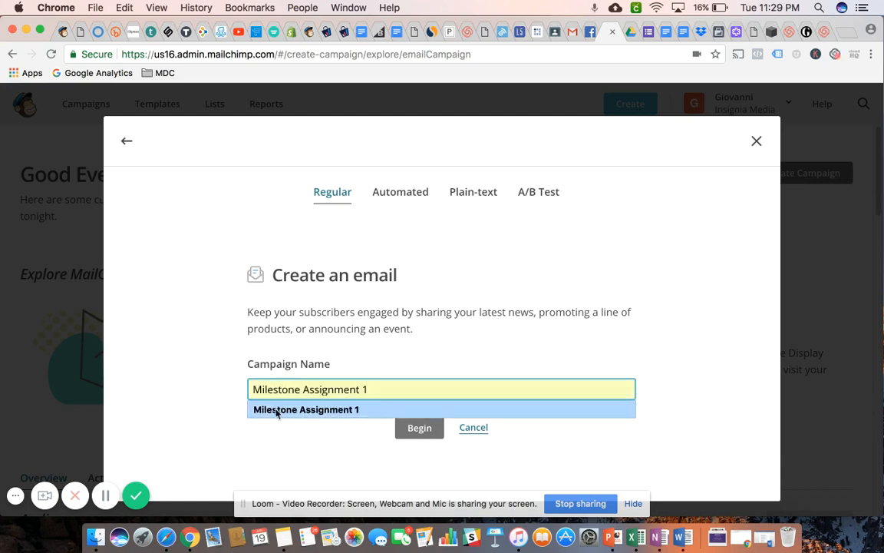
pyautogui.click(278, 409)
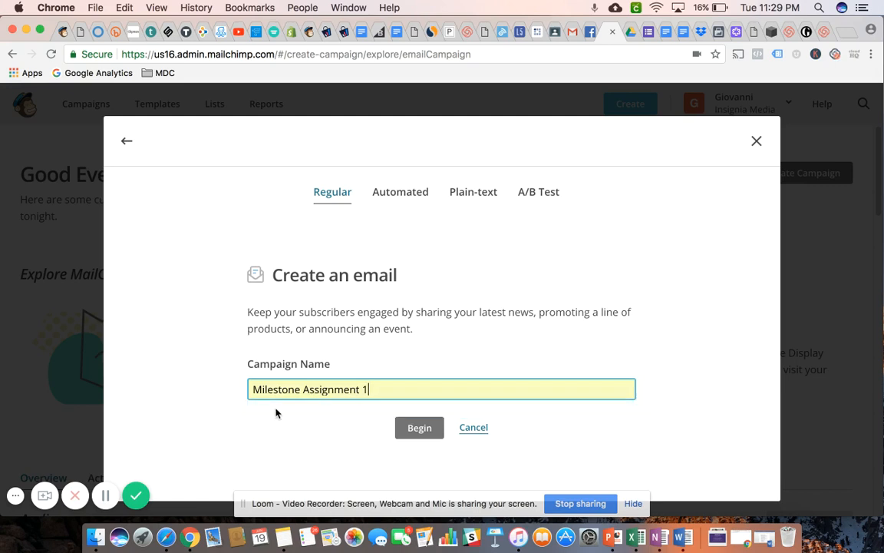
pyautogui.click(420, 429)
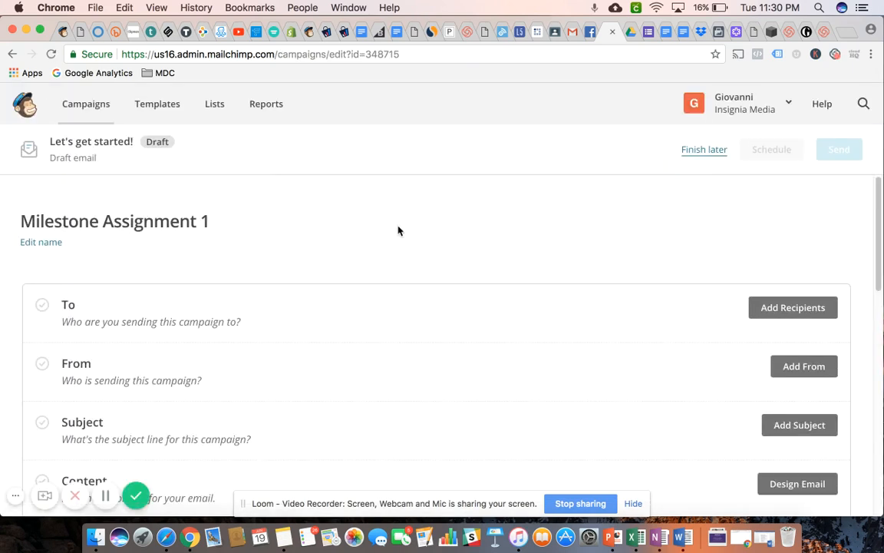
# - Look over the draft campaign's To, From, Subject and Content sections
pyautogui.scroll(-1, 399, 231)
pyautogui.scroll(1, 398, 231)
pyautogui.scroll(-3, 398, 231)
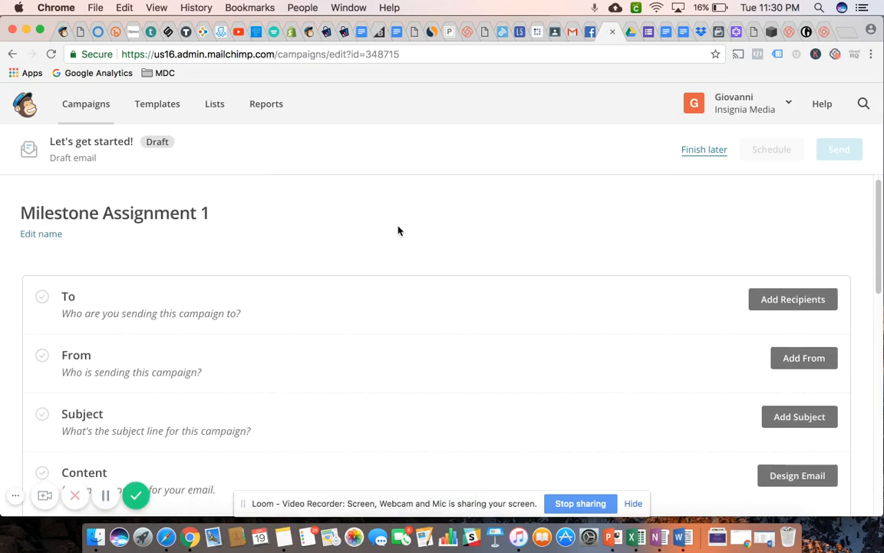
pyautogui.scroll(-2, 399, 231)
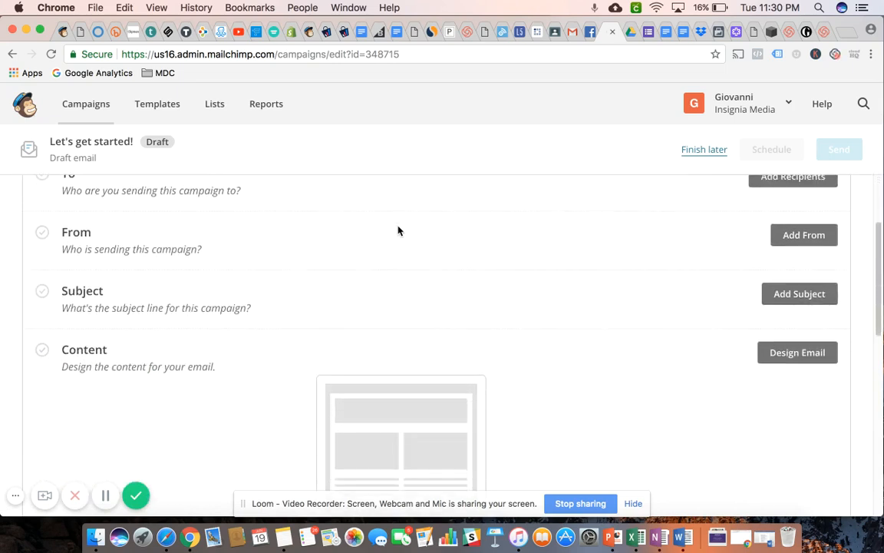
pyautogui.scroll(-8, 526, 266)
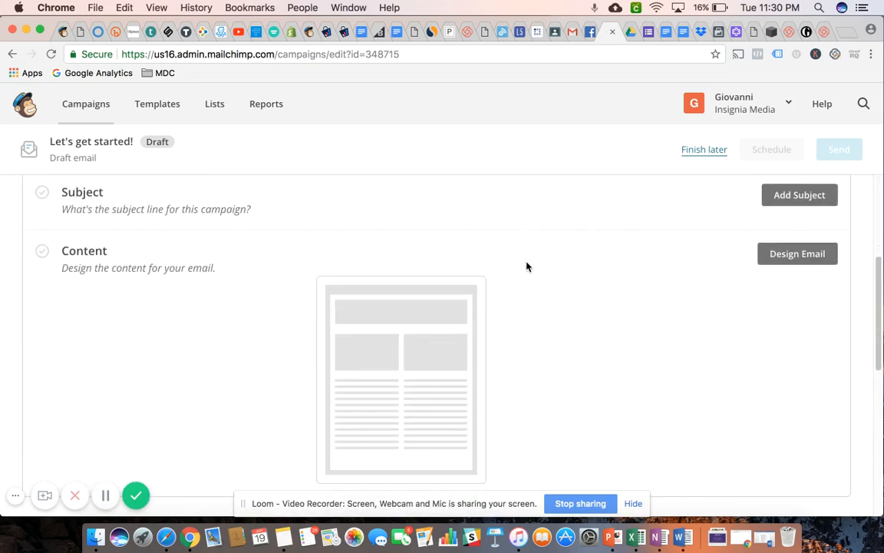
pyautogui.scroll(8, 527, 266)
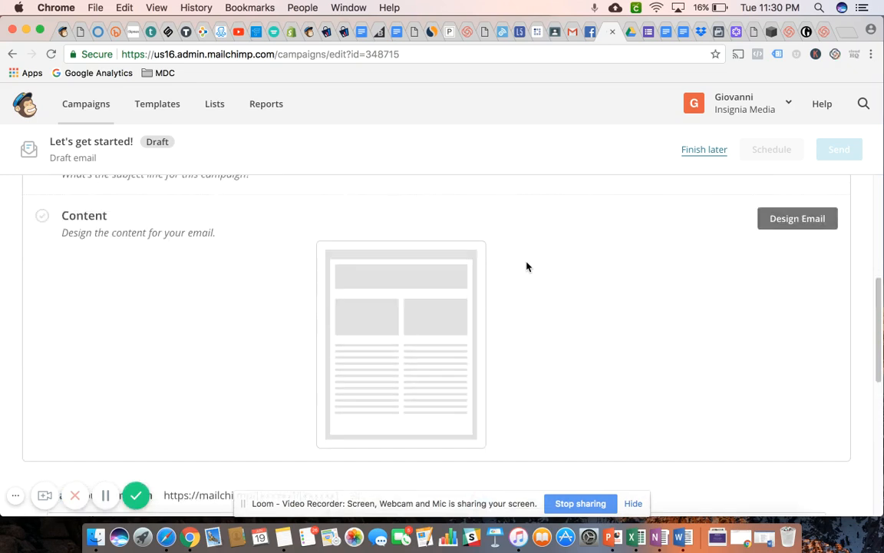
pyautogui.scroll(1, 526, 266)
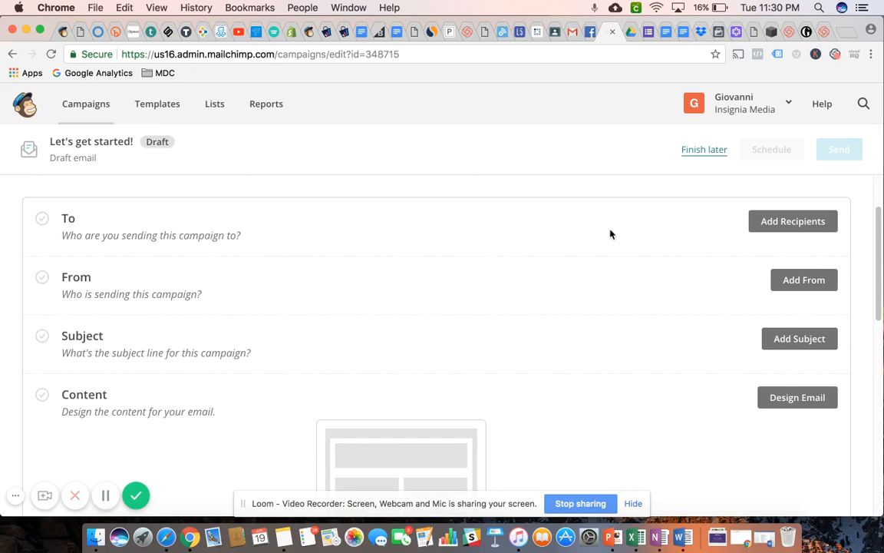
# - Set the campaign's recipients to the BizHack Class list with 20 contacts, using the segment "All subscribers on list"
pyautogui.click(788, 224)
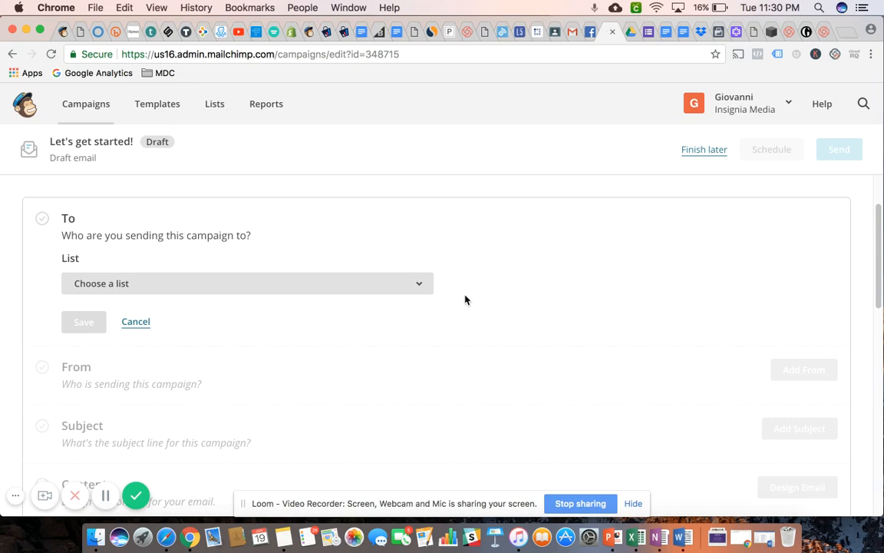
pyautogui.click(421, 290)
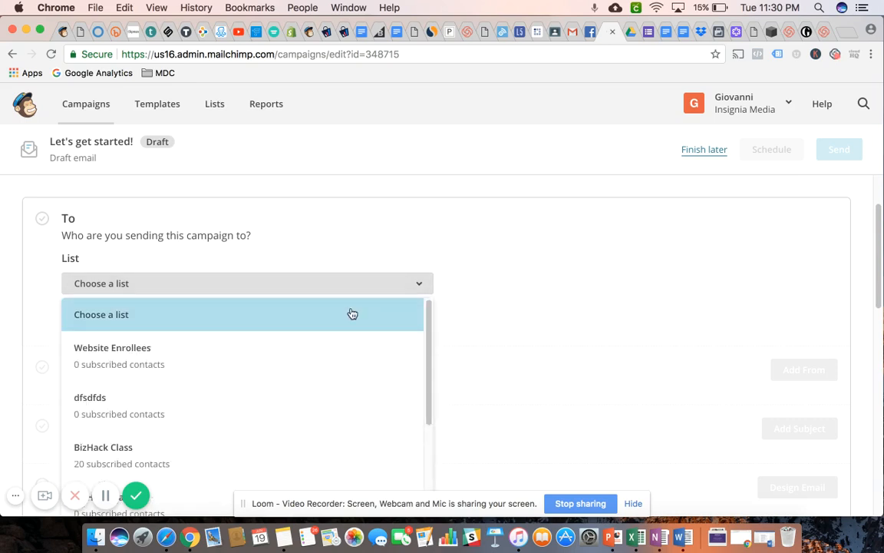
pyautogui.scroll(-2, 324, 334)
pyautogui.scroll(-1, 324, 335)
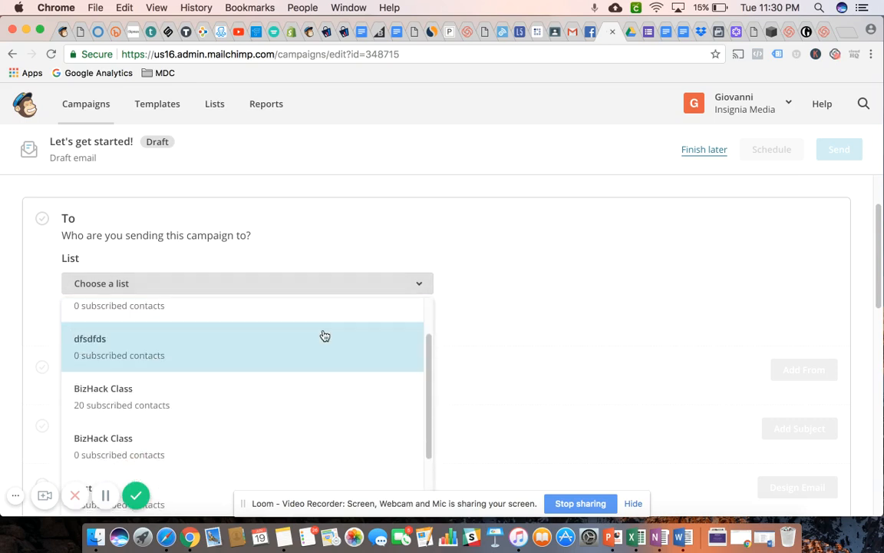
pyautogui.click(237, 398)
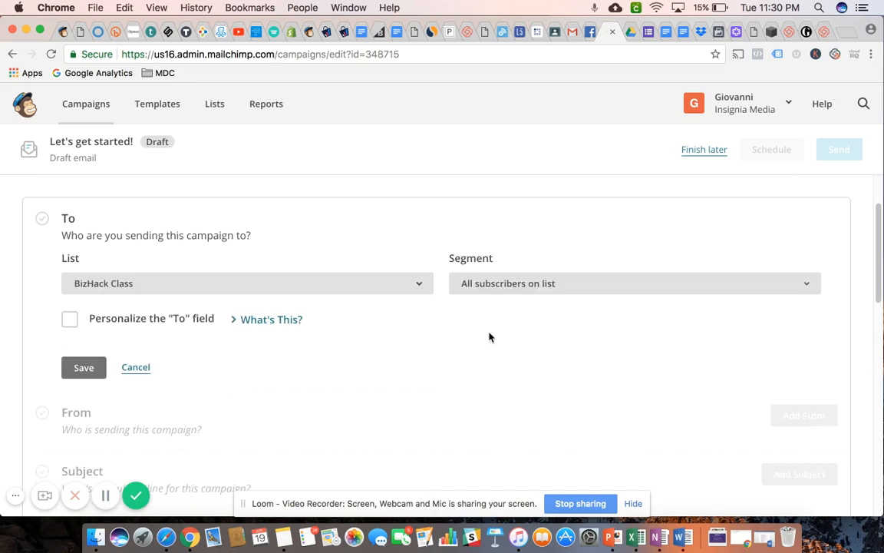
pyautogui.click(805, 289)
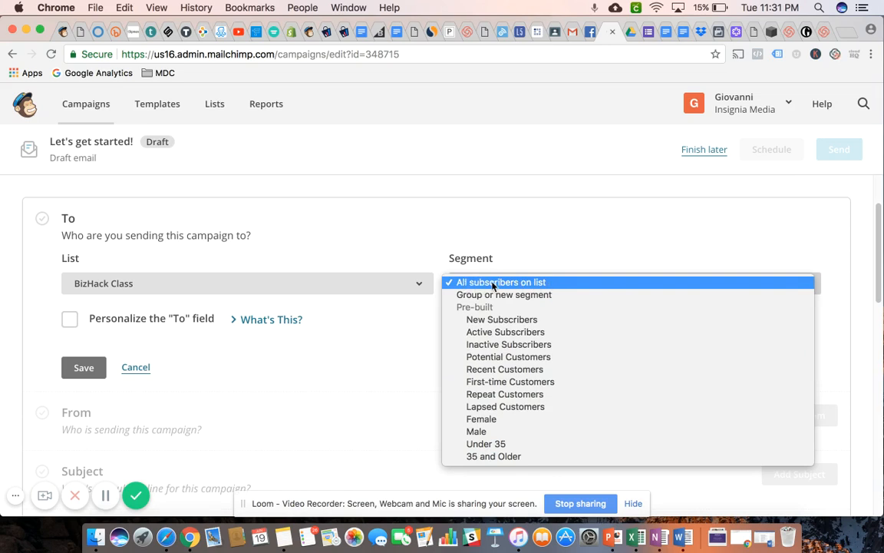
pyautogui.click(548, 285)
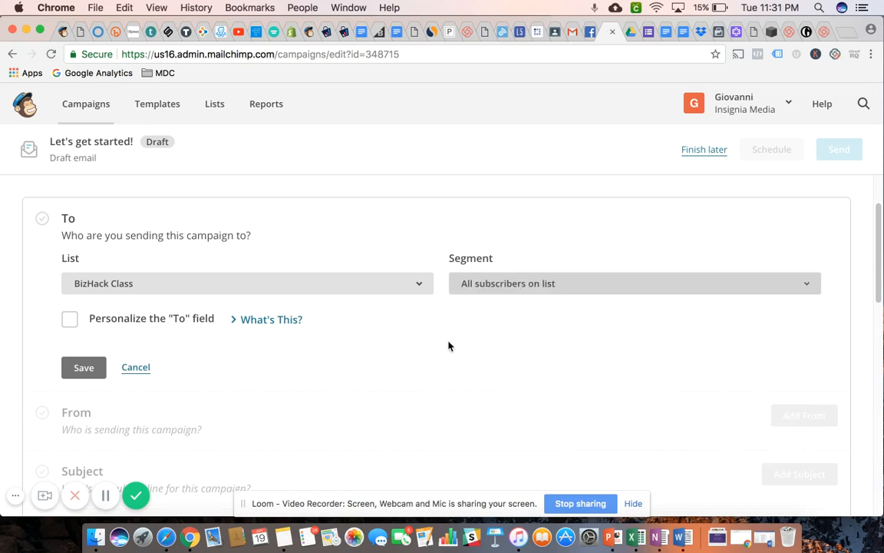
# - Personalize the "To" field with the *|FNAME|* merge tag and save the recipient settings
pyautogui.click(70, 321)
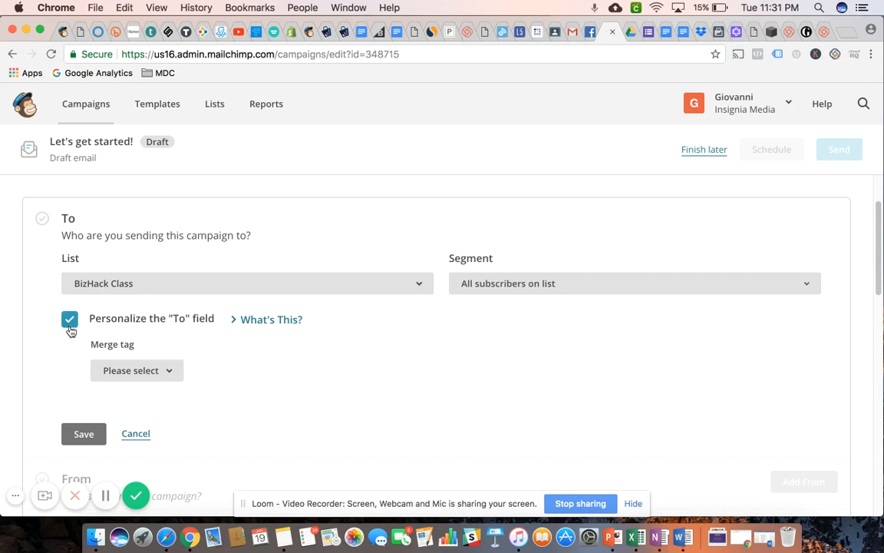
pyautogui.click(174, 375)
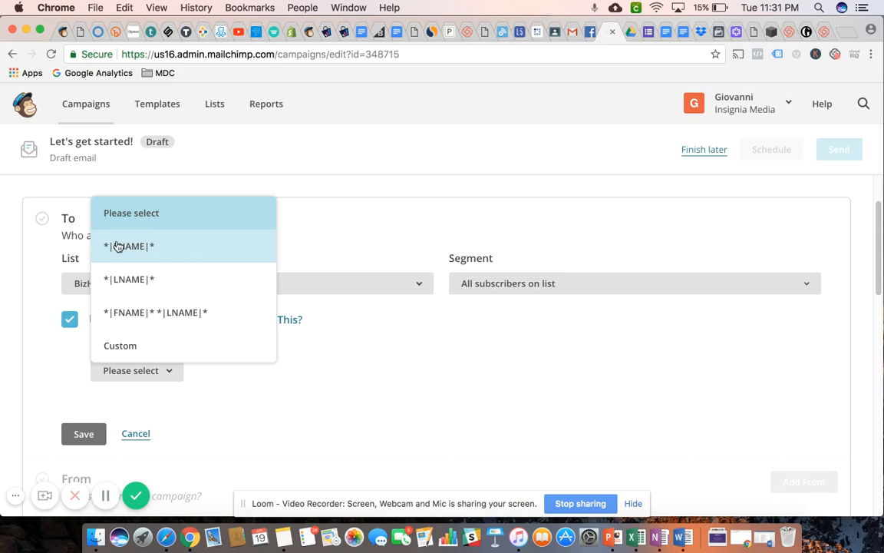
pyautogui.click(203, 247)
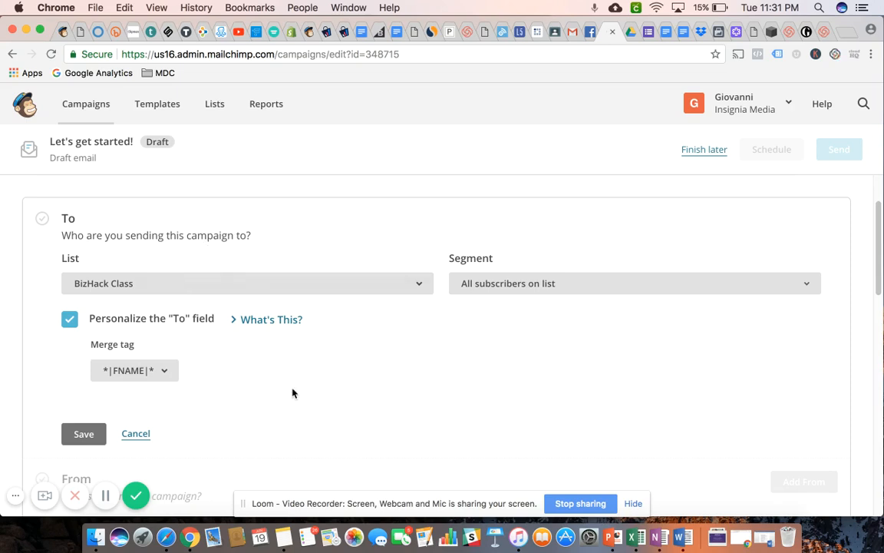
pyautogui.click(84, 435)
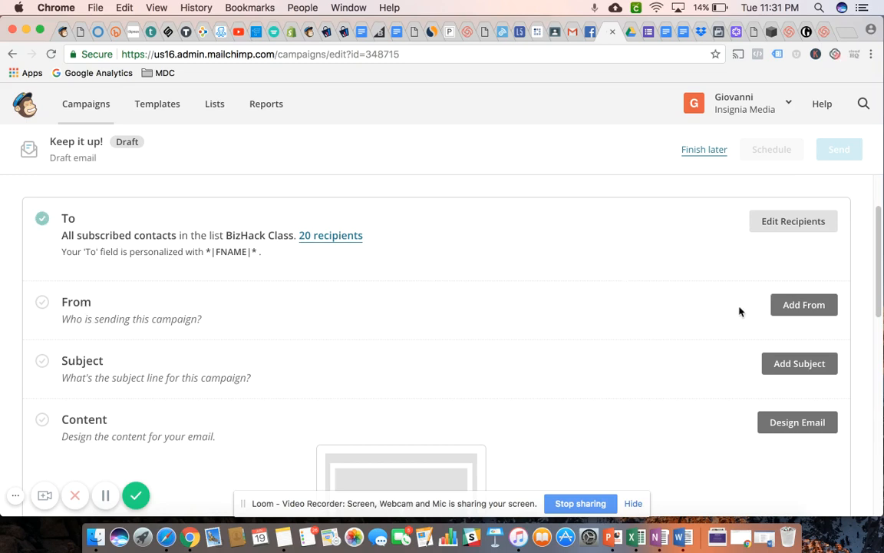
# - Add the From details to the campaign, keeping the prefilled sender name and email address, and save them
pyautogui.click(798, 308)
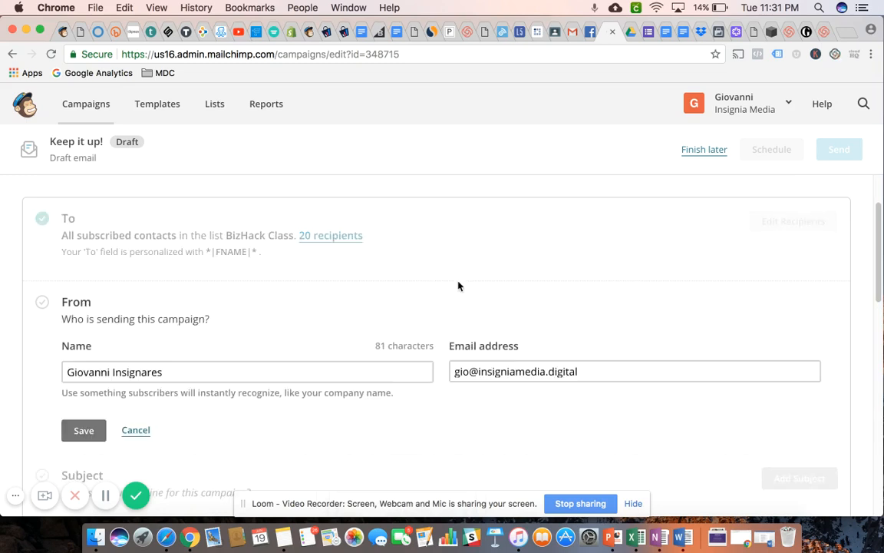
pyautogui.scroll(-2, 436, 288)
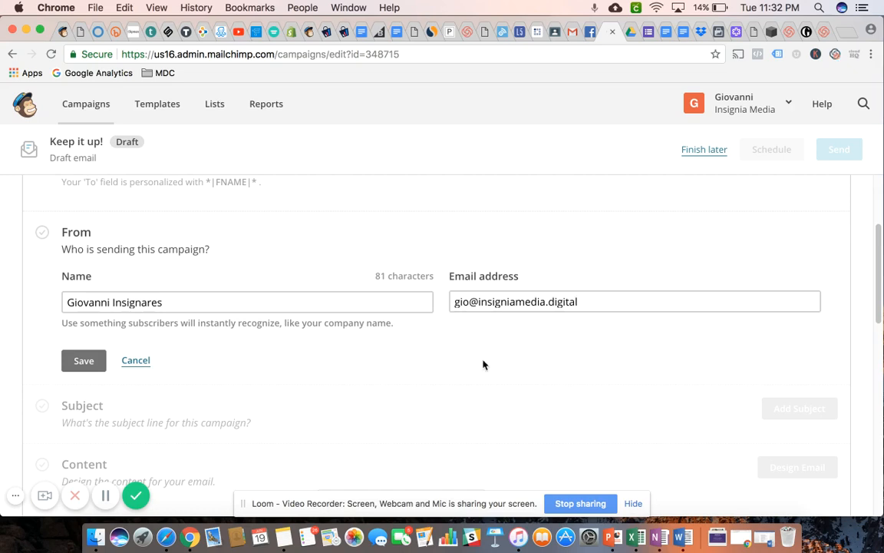
pyautogui.click(83, 362)
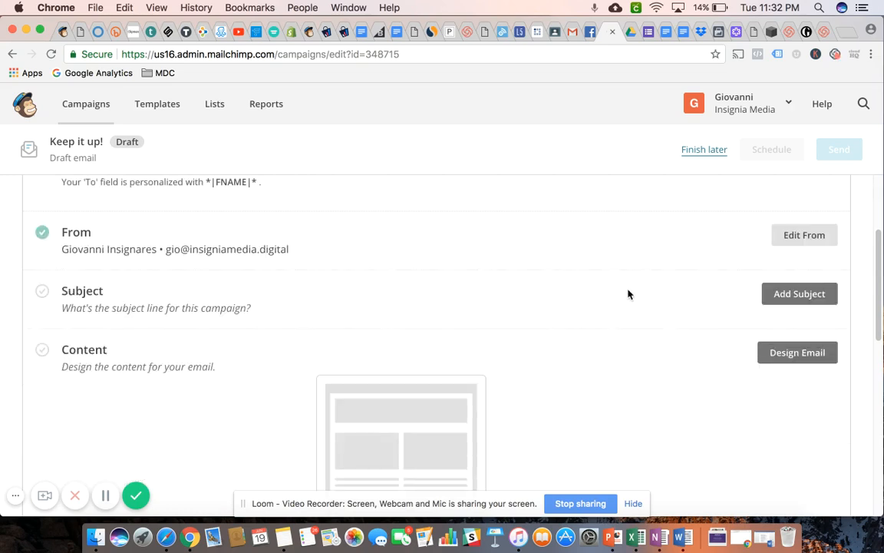
# - Add the campaign subject line "Top 5 BizHacks For Your Business"
pyautogui.click(798, 294)
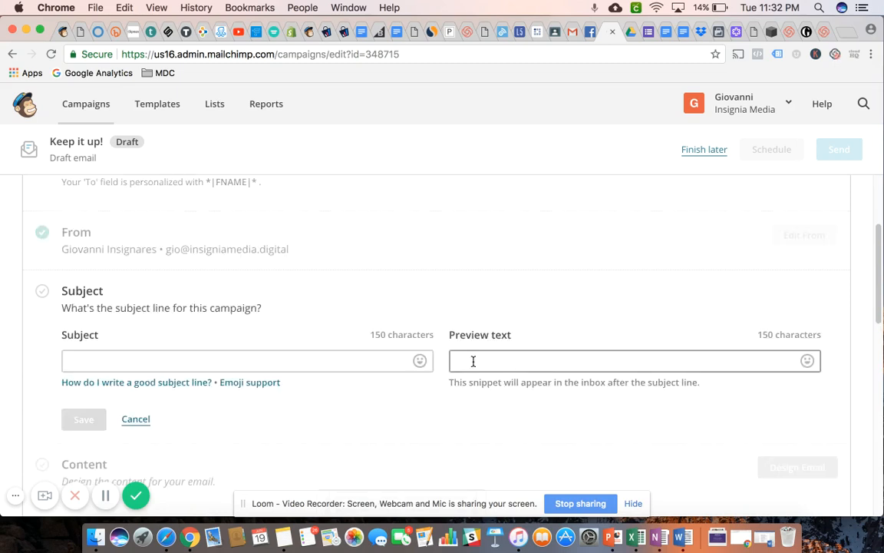
pyautogui.scroll(-2, 449, 309)
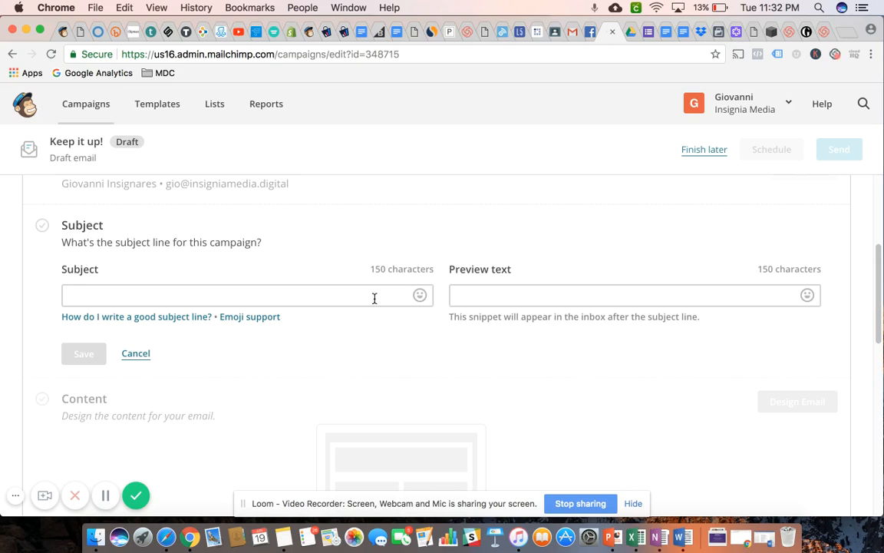
pyautogui.click(499, 298)
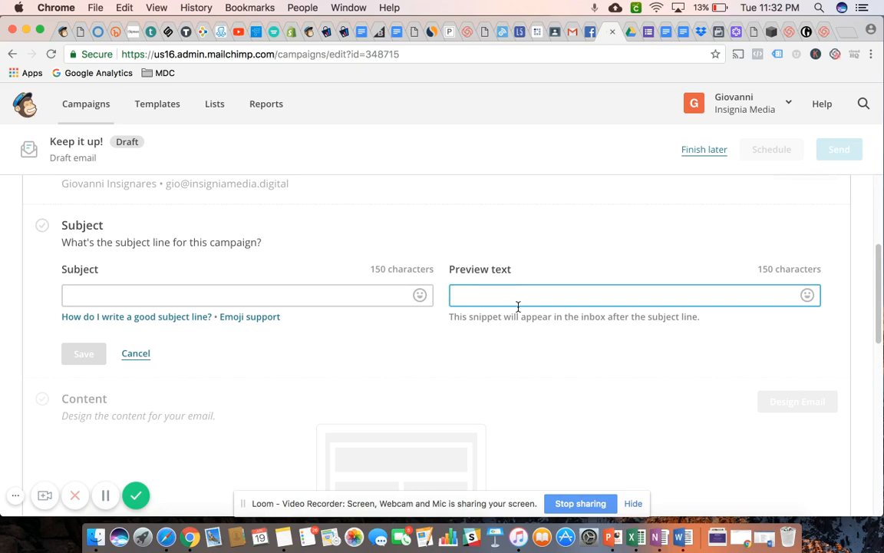
pyautogui.click(239, 292)
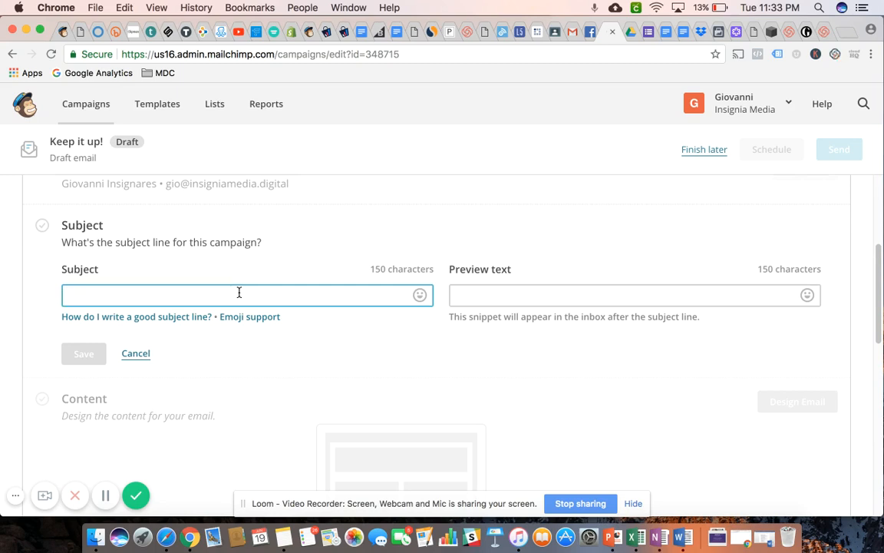
pyautogui.click(501, 294)
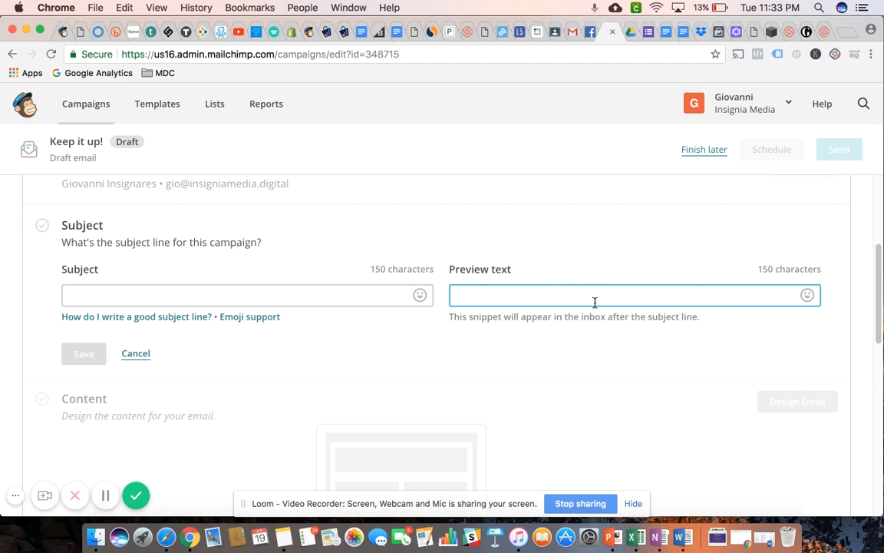
pyautogui.click(303, 296)
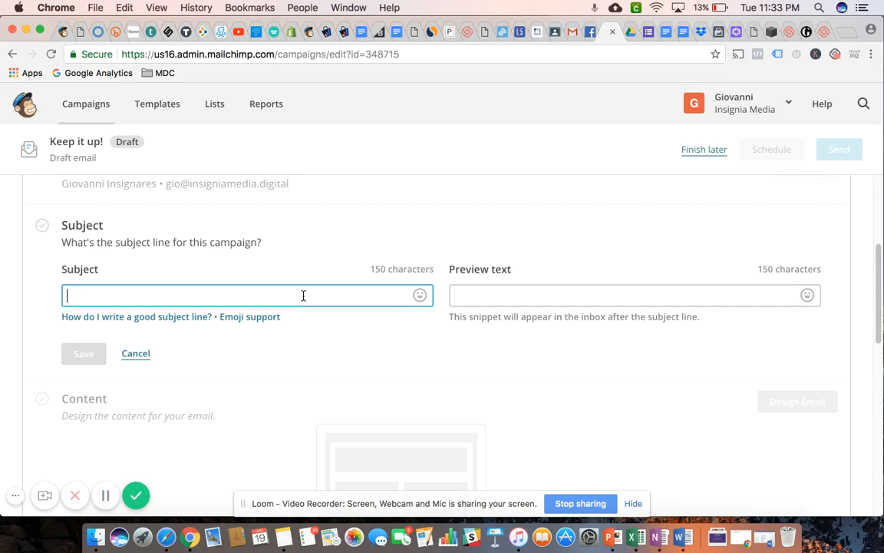
pyautogui.write('T')
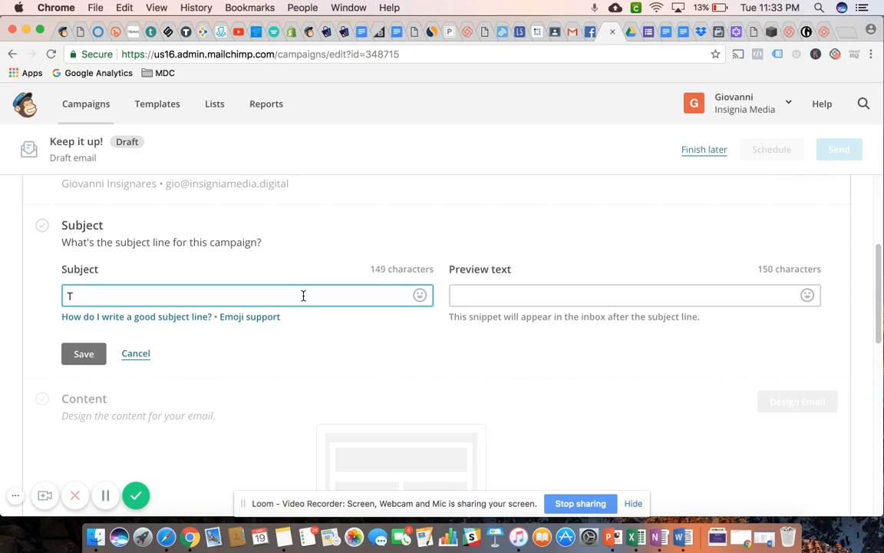
pyautogui.write('op 5 BizHacks For You')
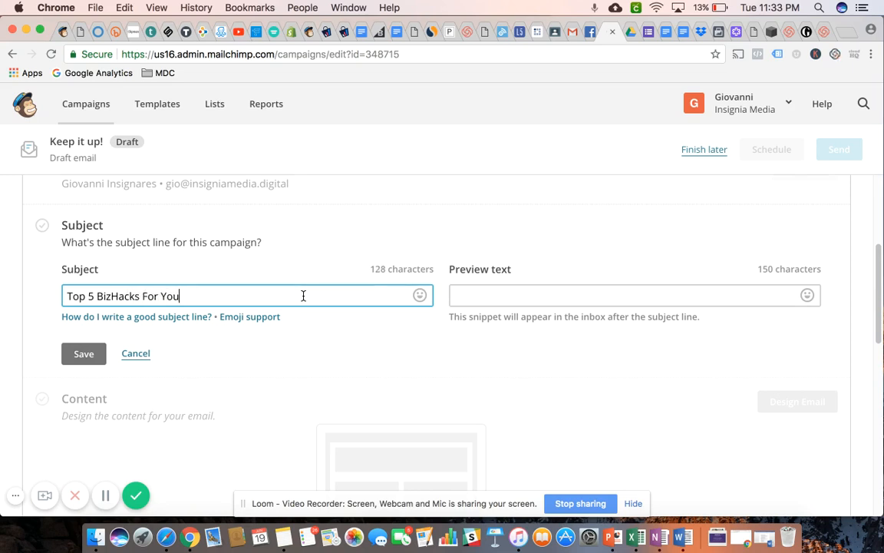
pyautogui.write('r Busin')
pyautogui.press('BackSpace')
pyautogui.press('BackSpace')
pyautogui.press('BackSpace')
pyautogui.press('BackSpace')
pyautogui.write('usiness')
# - Insert the fire emoji at the end of the subject line
pyautogui.click(419, 296)
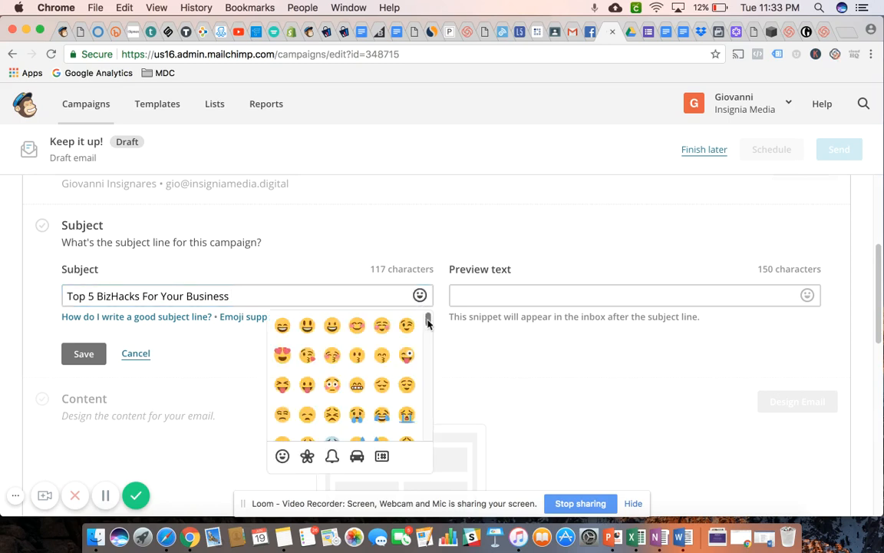
pyautogui.moveTo(428, 323); pyautogui.dragTo(427, 369)
pyautogui.click(282, 392)
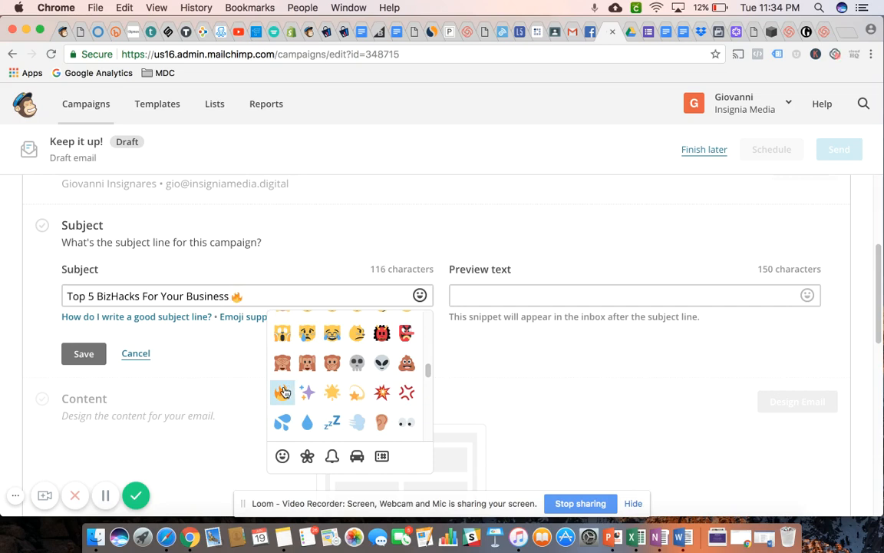
# - Close the emoji picker and activate the empty preview text field for entry
pyautogui.click(223, 366)
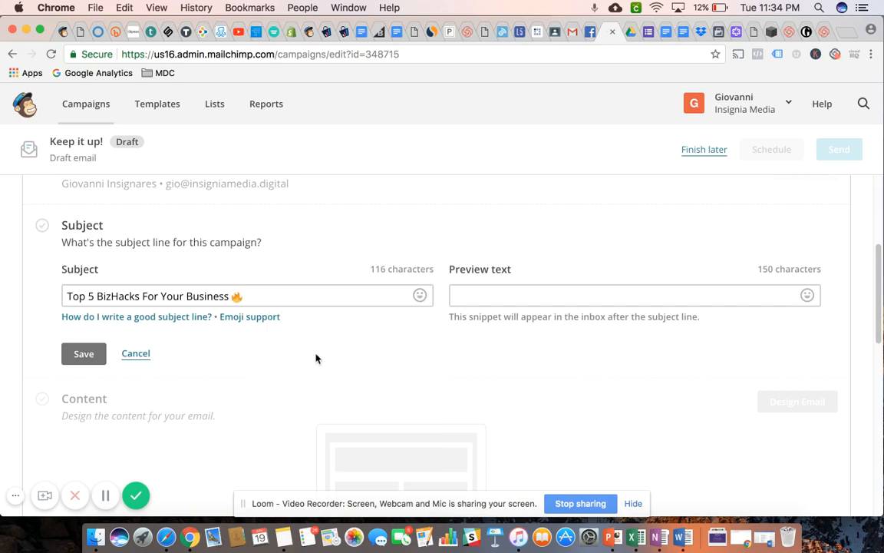
pyautogui.click(464, 295)
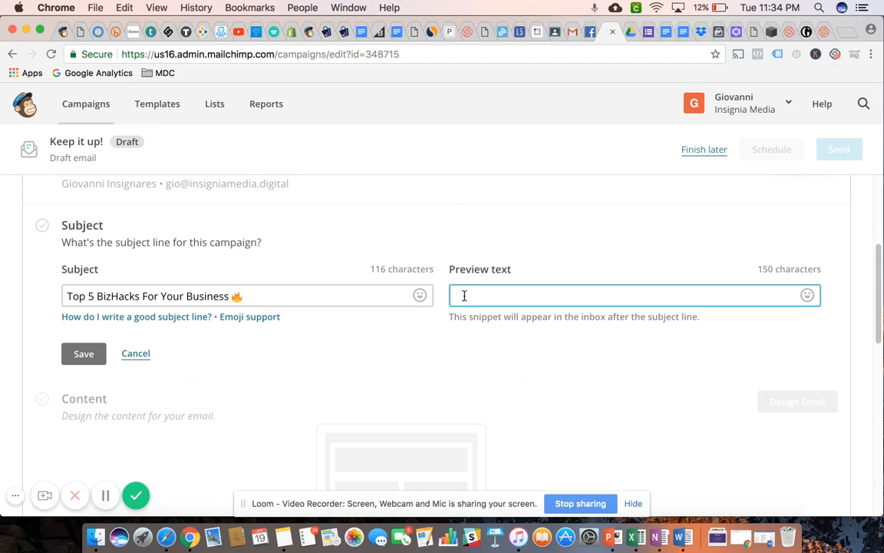
pyautogui.write('%')
pyautogui.press('BackSpace')
pyautogui.write('5 Tips to')
pyautogui.press('BackSpace')
pyautogui.press('BackSpace')
pyautogui.press('BackSpace')
pyautogui.press('BackSpace')
pyautogui.press('BackSpace')
pyautogui.press('BackSpace')
pyautogui.press('BackSpace')
pyautogui.press('BackSpace')
pyautogui.press('BackSpace')
pyautogui.press('BackSpace')
# - Enter the campaign preview text "Here are 5 great tips to jumpstart your digital marketing."
pyautogui.write('Here a re 5 great tips to j')
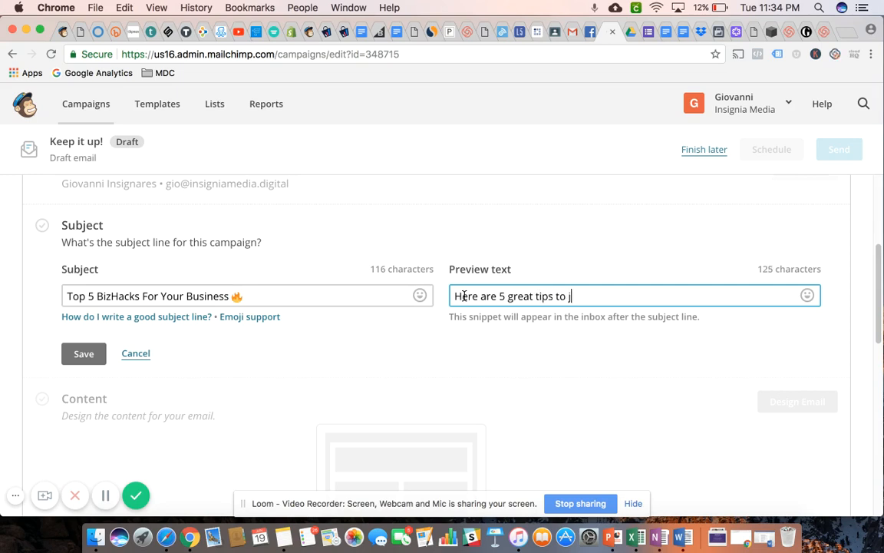
pyautogui.write('umpstart ')
pyautogui.write('your digit')
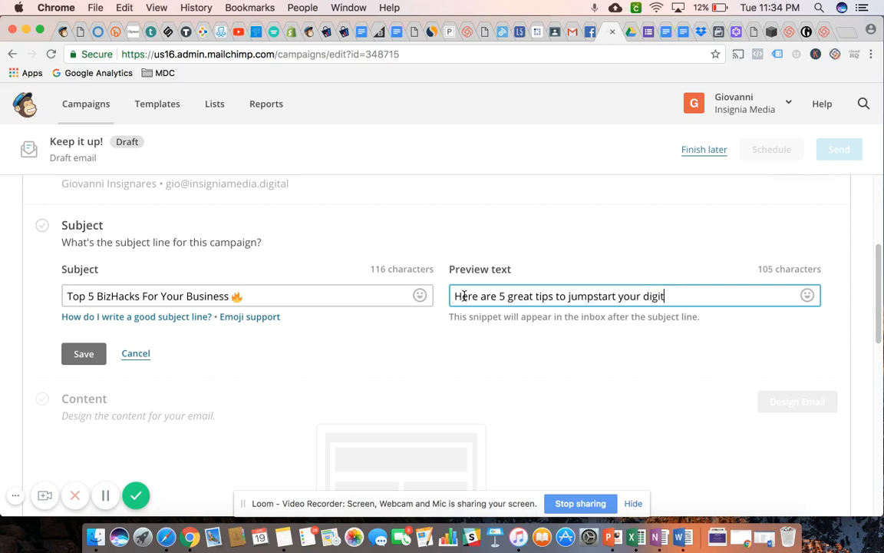
pyautogui.write('al marketing .')
pyautogui.press('BackSpace')
pyautogui.press('BackSpace')
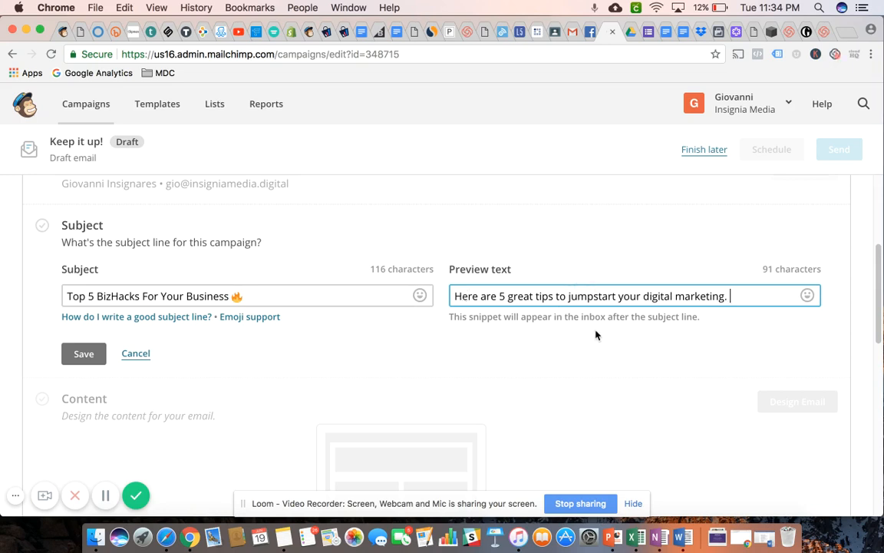
# - Save the subject line and preview text without adding a preview emoji, and start designing the email content
pyautogui.click(808, 297)
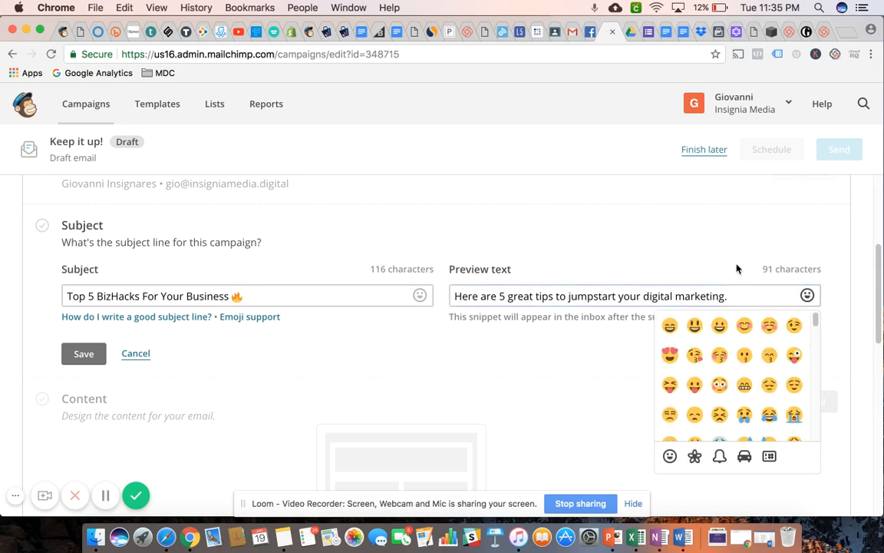
pyautogui.click(663, 240)
pyautogui.scroll(-2, 437, 249)
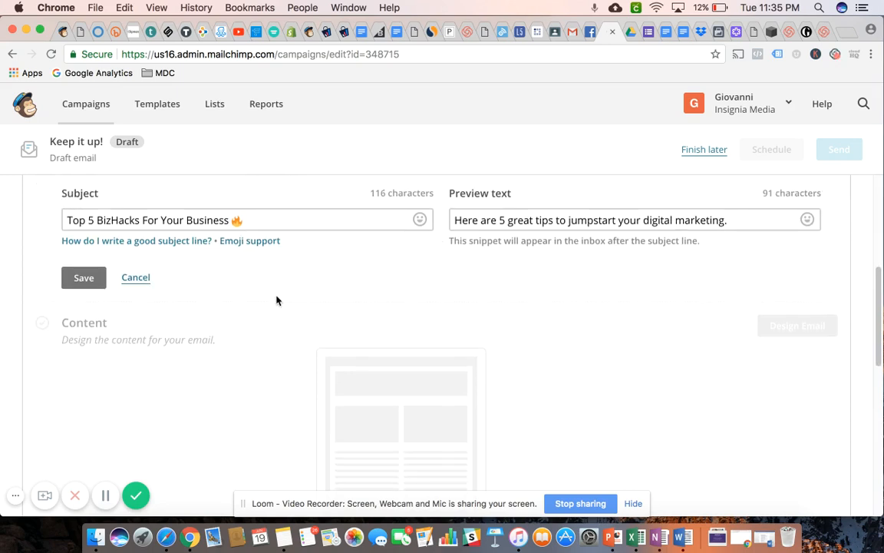
pyautogui.click(85, 281)
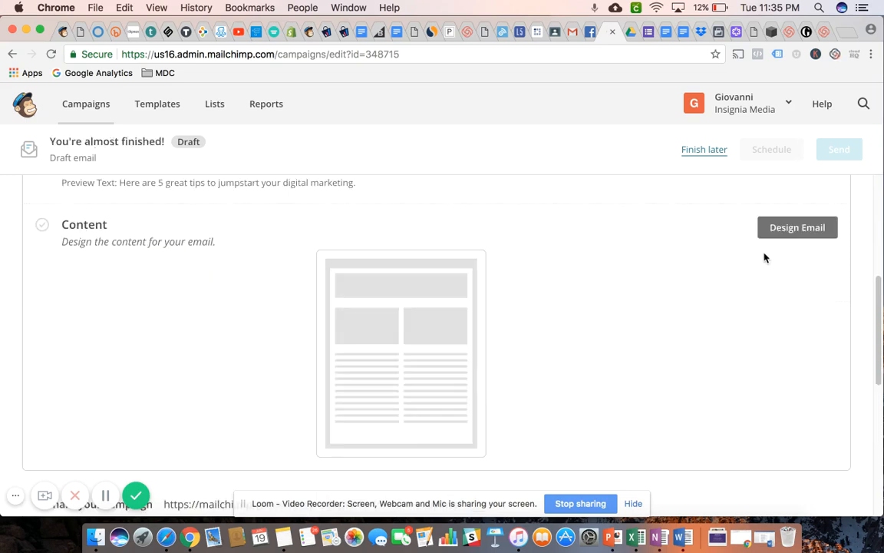
pyautogui.click(798, 228)
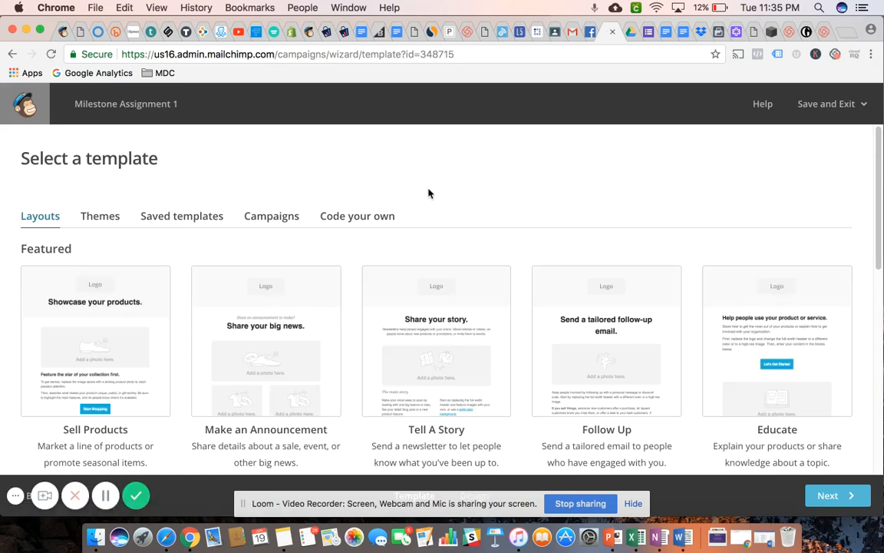
# - Examine the available Featured and Basic layouts for the email template
pyautogui.scroll(-1, 428, 194)
pyautogui.scroll(1, 429, 193)
pyautogui.scroll(-5, 347, 251)
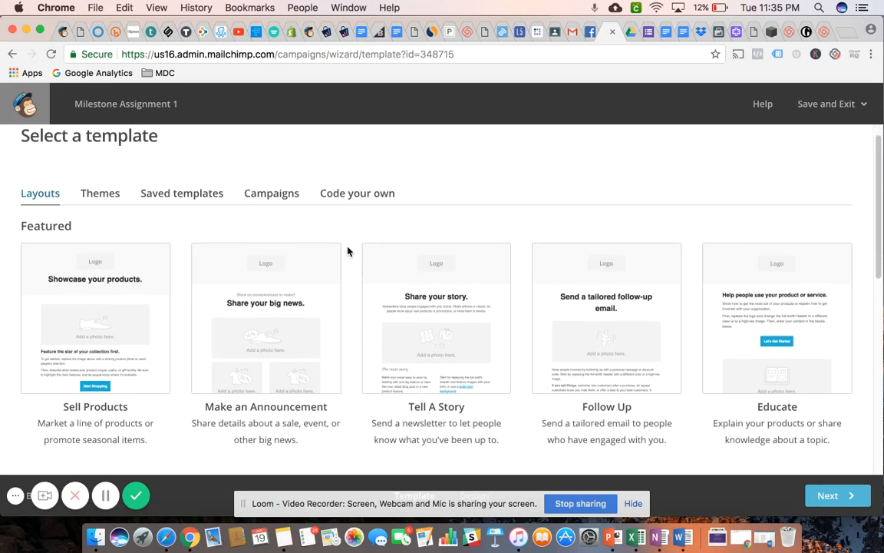
pyautogui.scroll(-1, 347, 251)
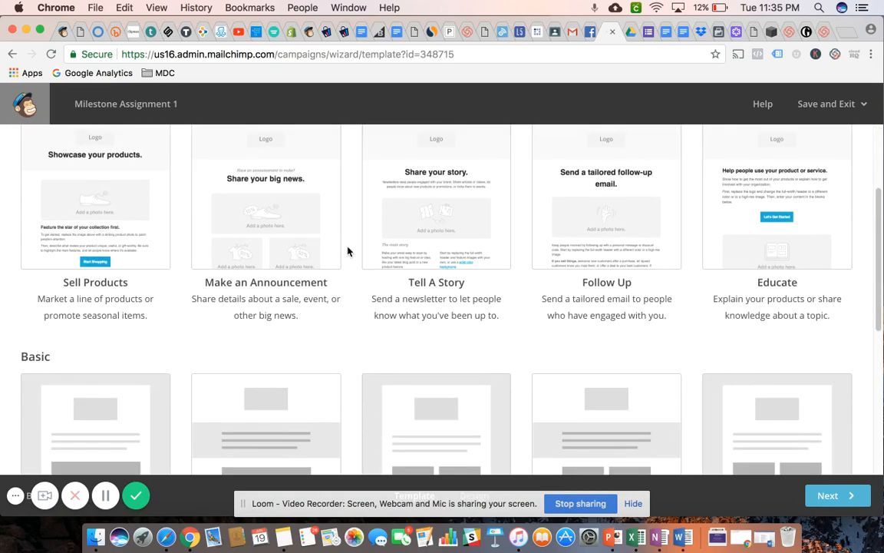
pyautogui.scroll(4, 347, 250)
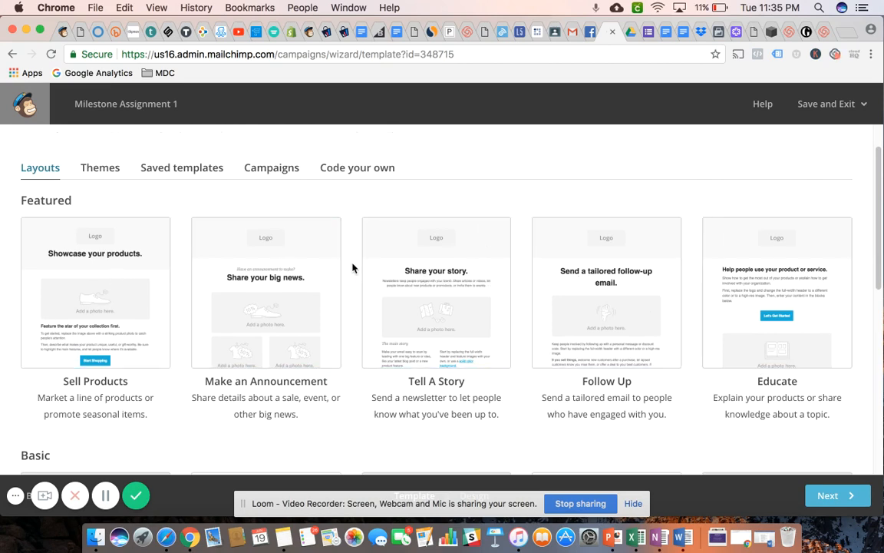
pyautogui.scroll(-3, 353, 266)
pyautogui.scroll(-5, 353, 267)
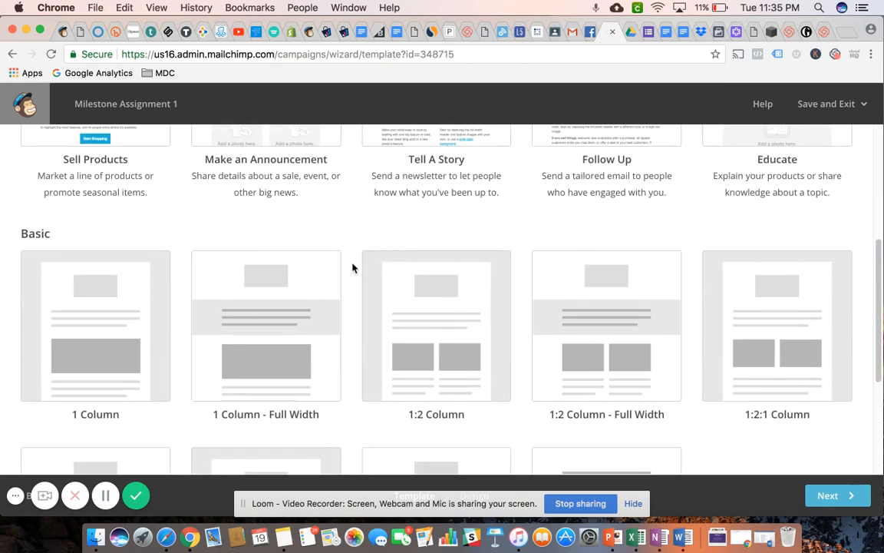
pyautogui.scroll(-5, 352, 267)
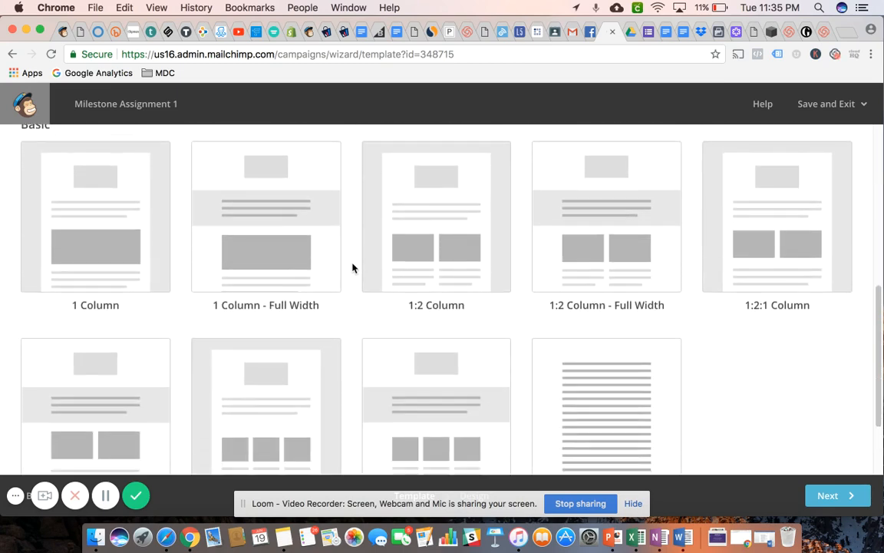
pyautogui.scroll(-1, 353, 267)
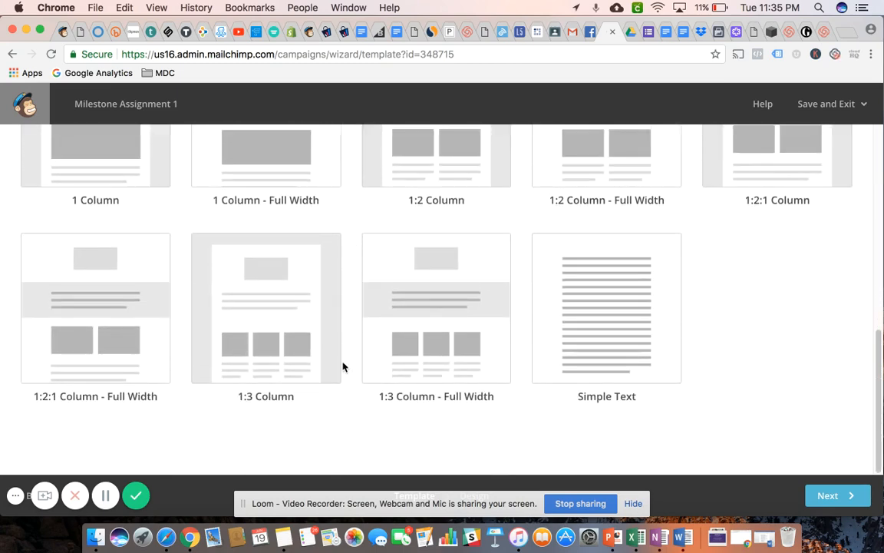
pyautogui.scroll(12, 350, 386)
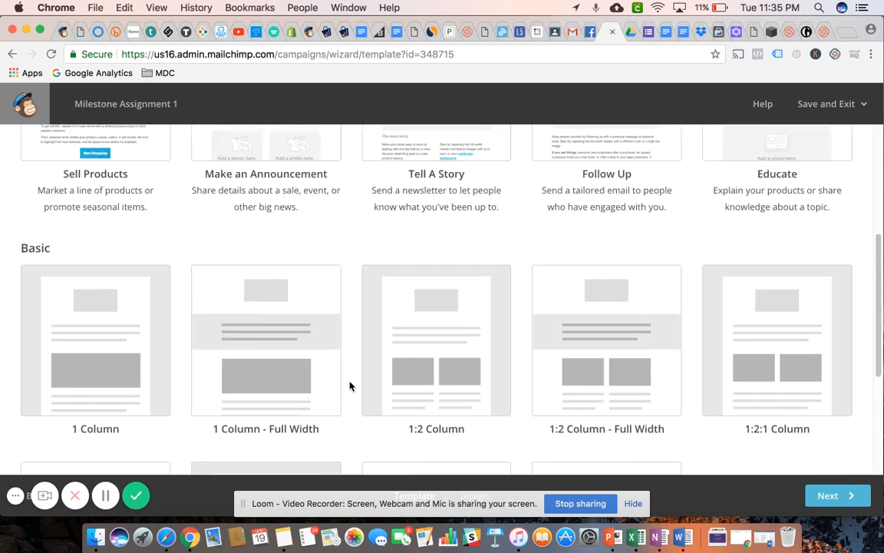
pyautogui.scroll(3, 349, 386)
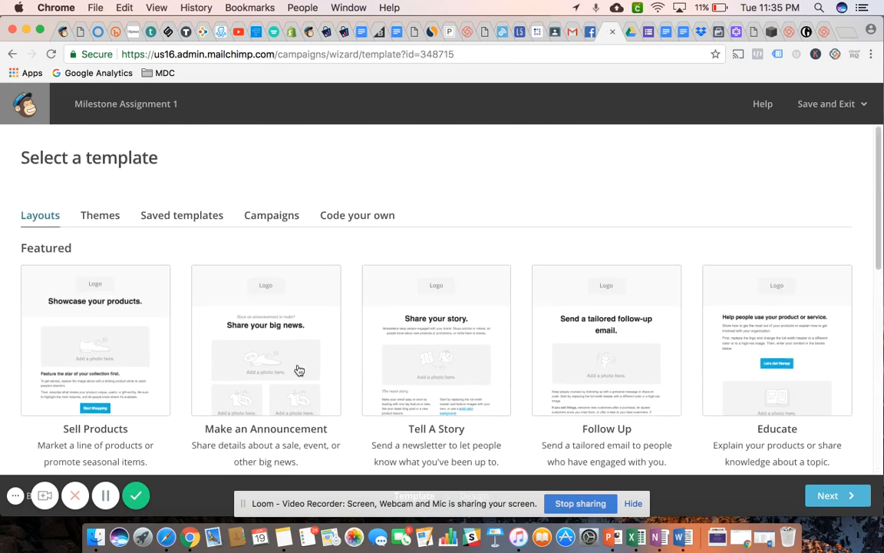
# - Browse the ready-made template themes in the Featured, E-commerce and Events categories
pyautogui.click(97, 220)
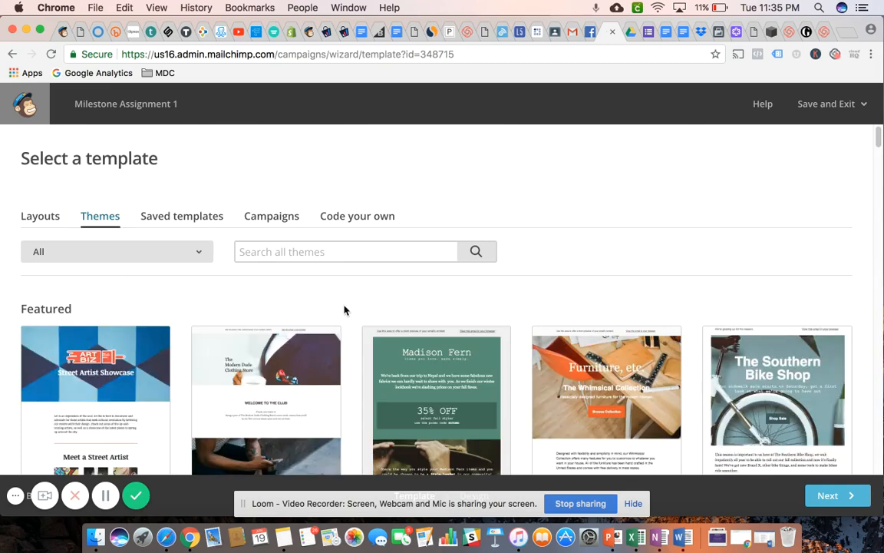
pyautogui.scroll(-3, 352, 307)
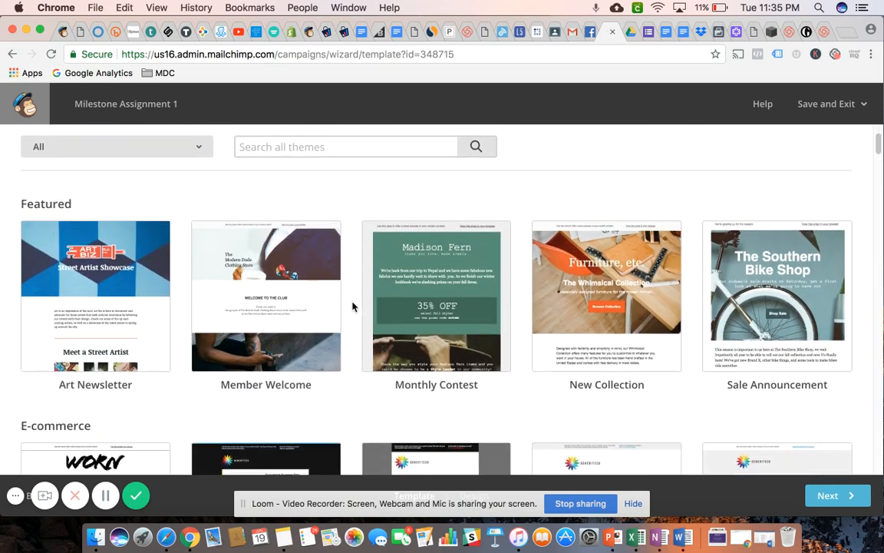
pyautogui.scroll(-5, 352, 306)
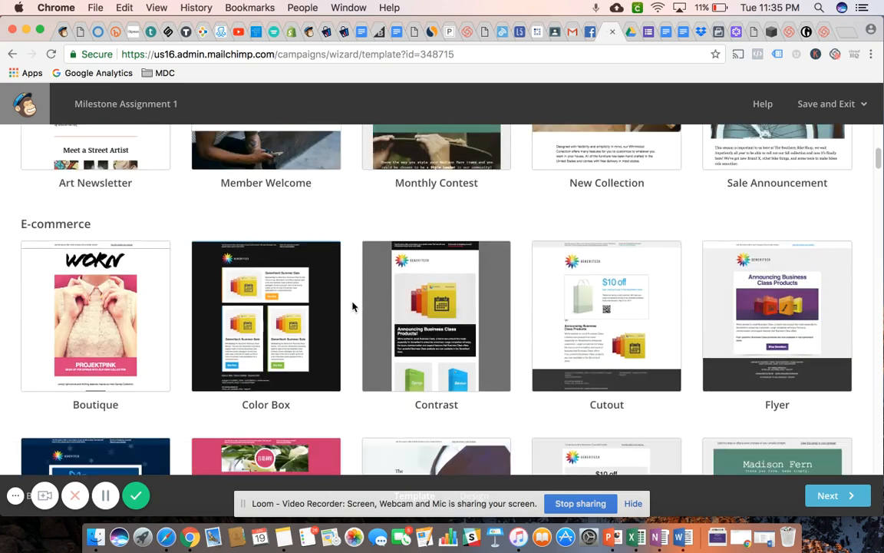
pyautogui.scroll(-6, 352, 307)
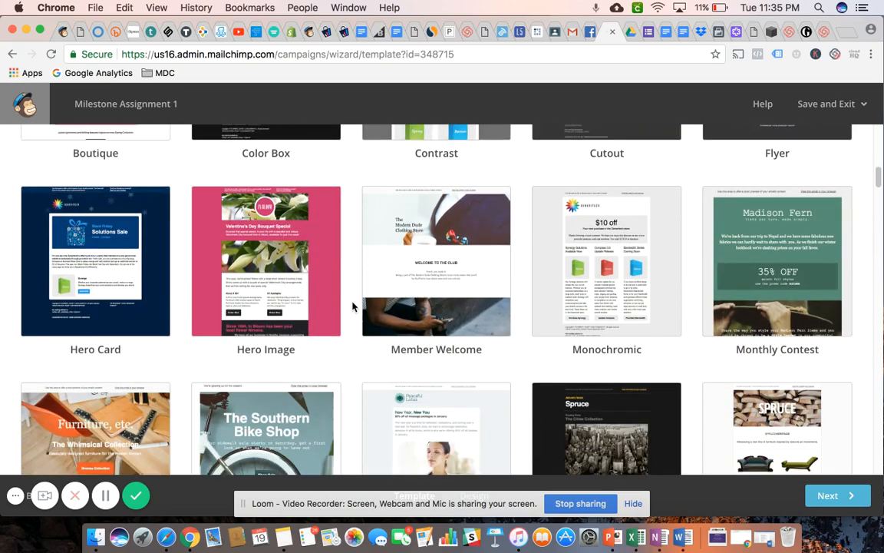
pyautogui.scroll(-3, 352, 306)
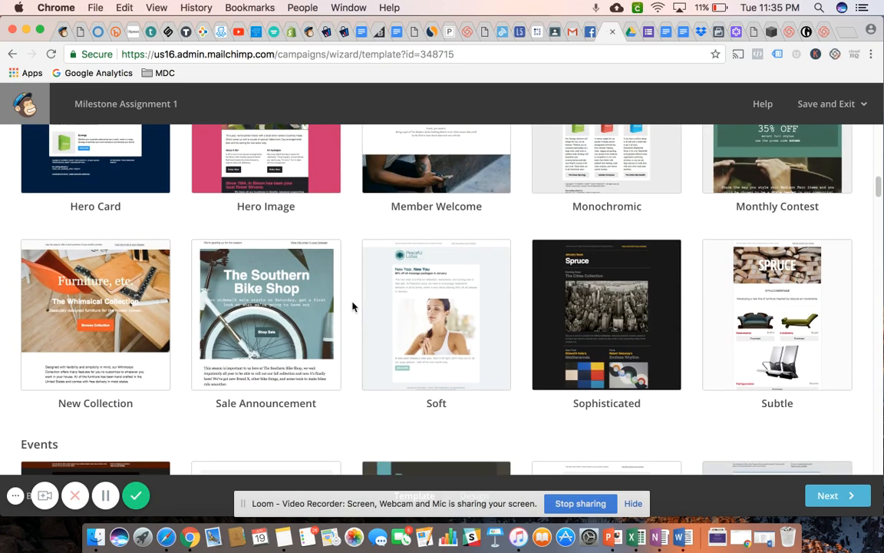
pyautogui.scroll(-4, 352, 307)
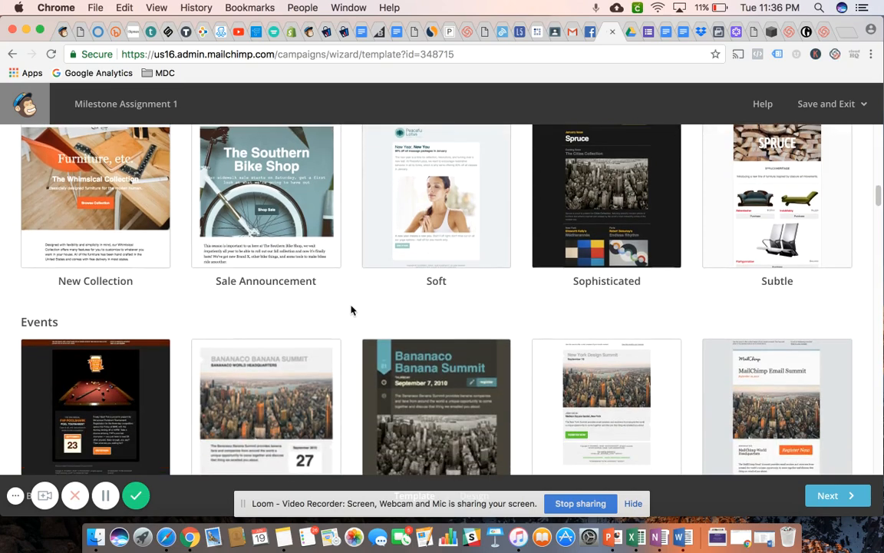
pyautogui.scroll(5, 352, 309)
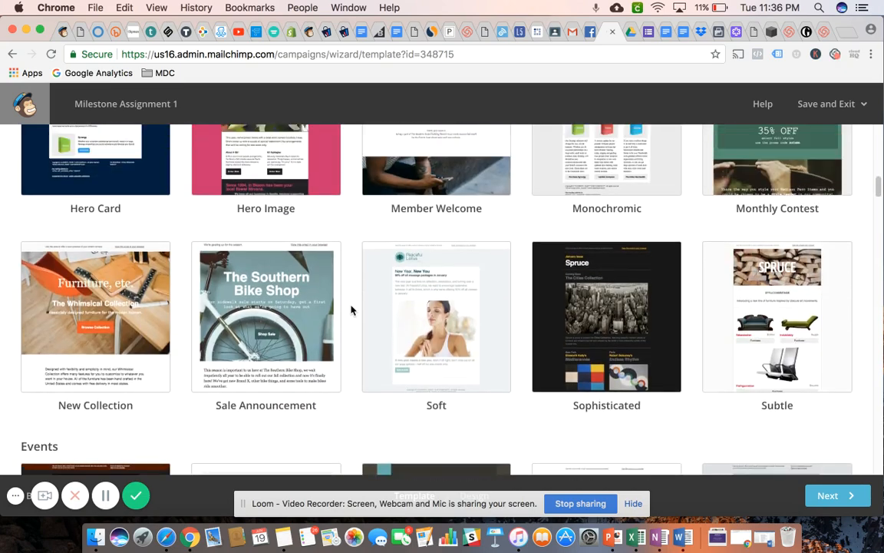
pyautogui.scroll(4, 352, 309)
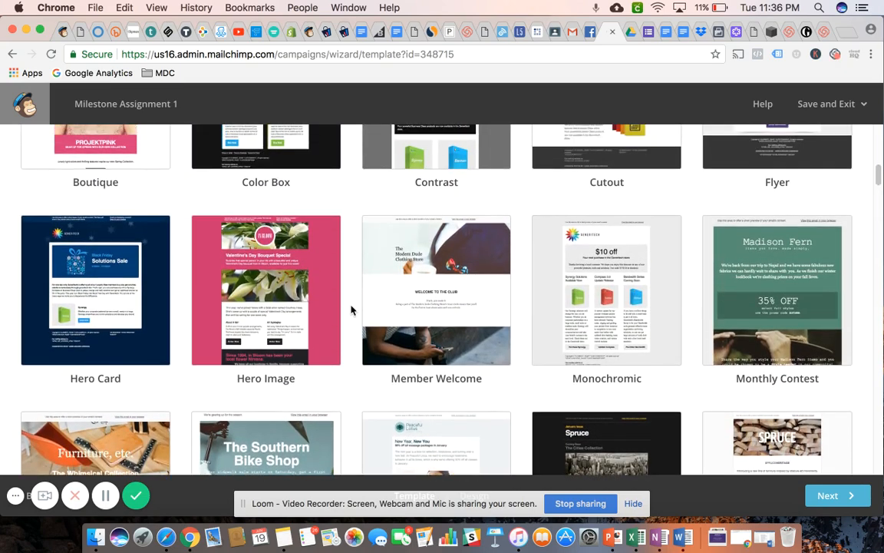
pyautogui.scroll(3, 352, 309)
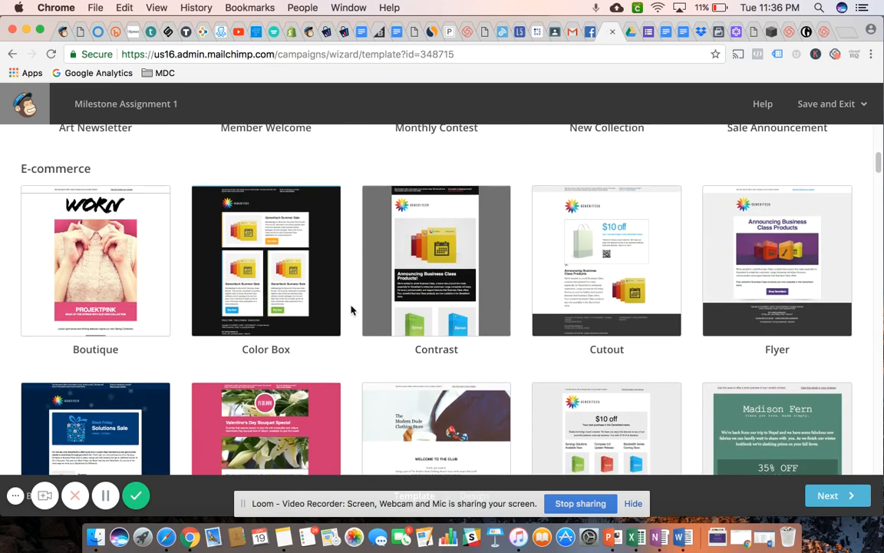
pyautogui.scroll(2, 351, 310)
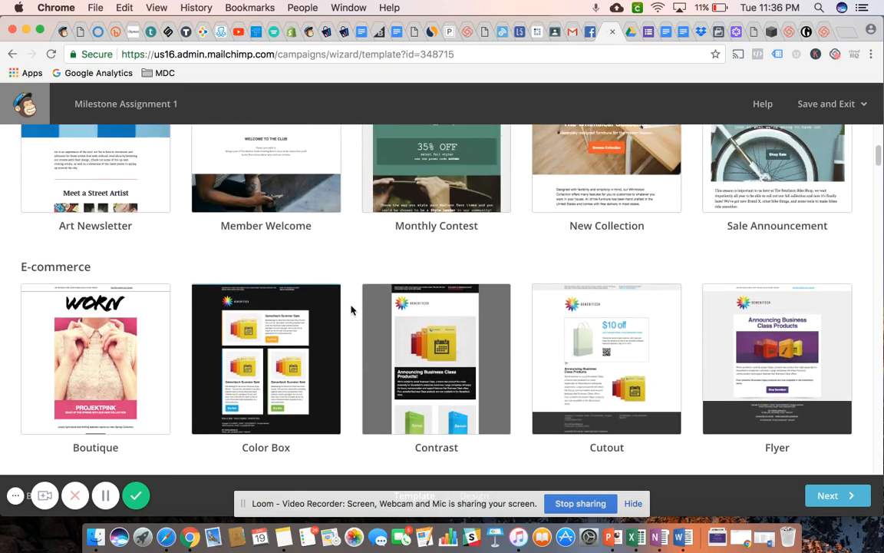
pyautogui.scroll(5, 352, 309)
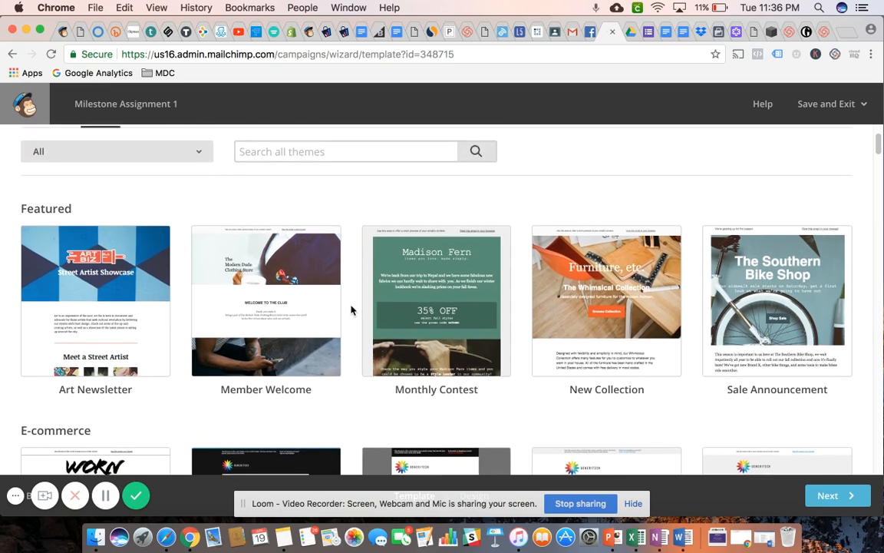
pyautogui.scroll(1, 351, 309)
pyautogui.scroll(3, 351, 309)
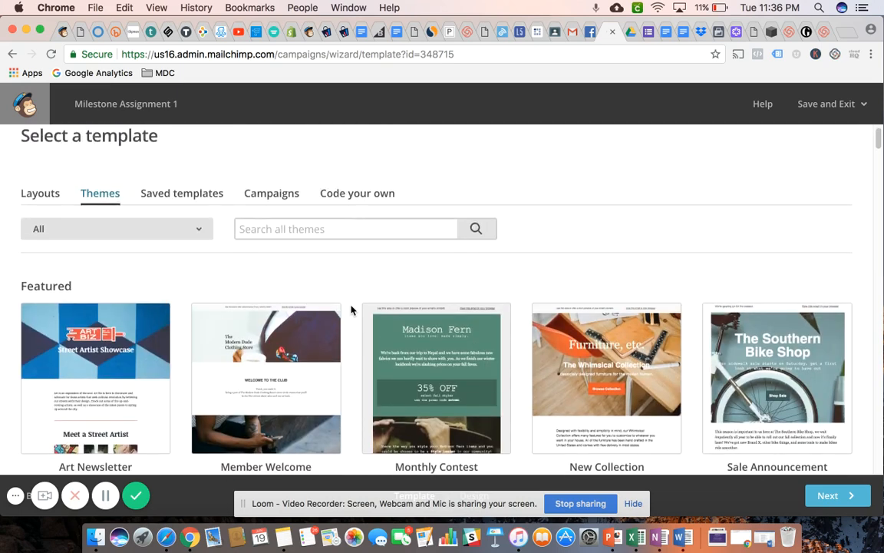
pyautogui.scroll(-4, 351, 309)
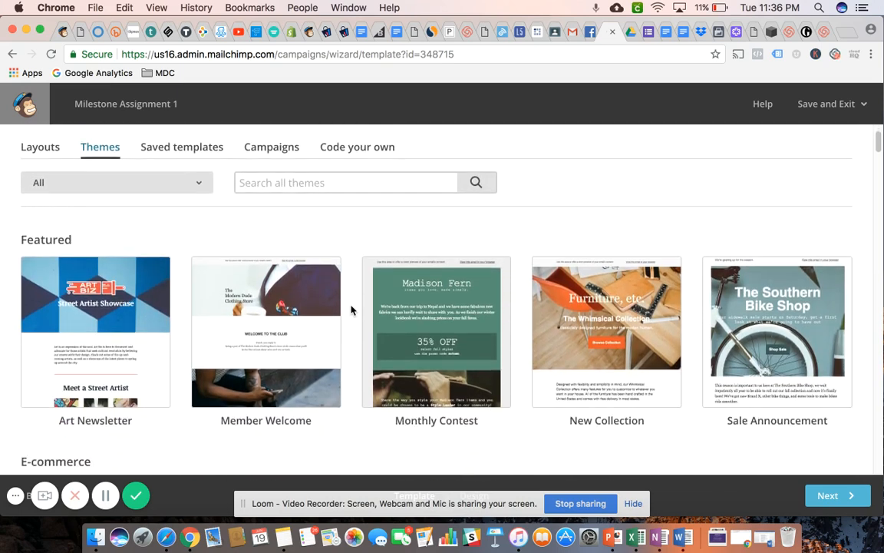
pyautogui.scroll(4, 352, 309)
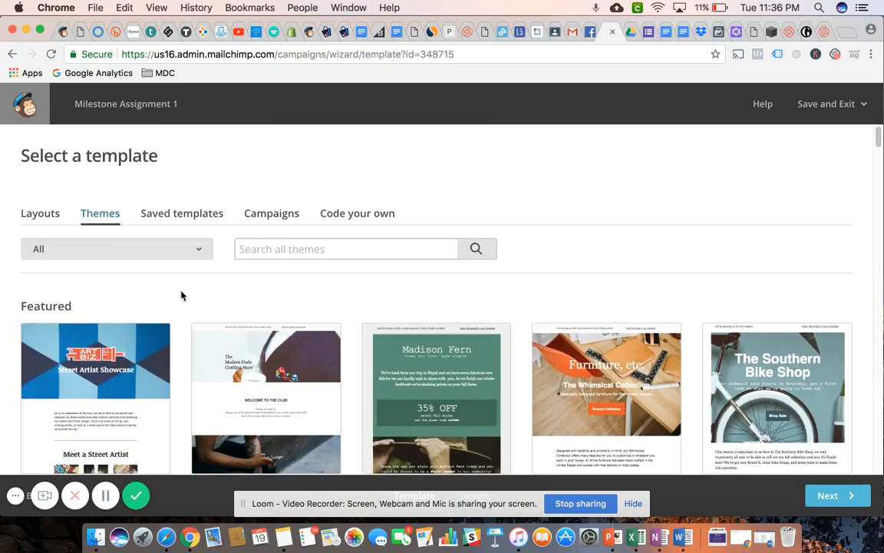
pyautogui.scroll(-2, 178, 295)
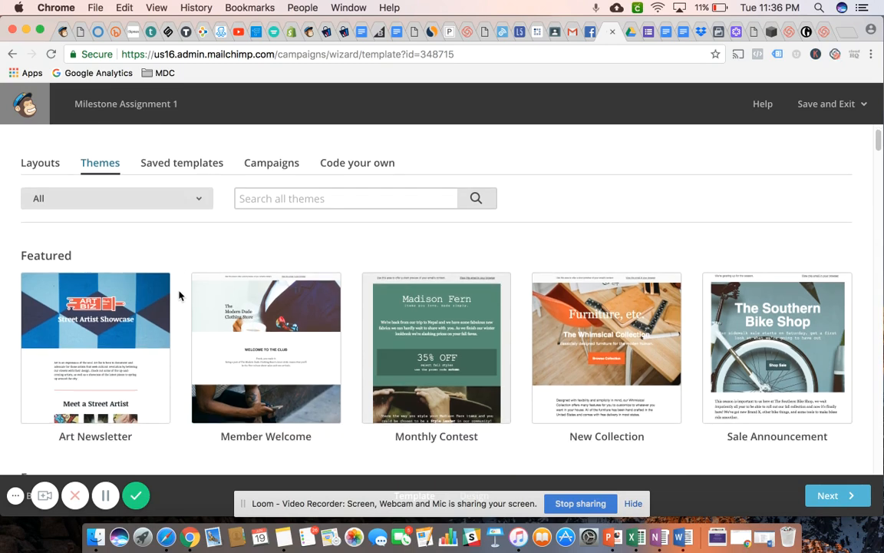
# - Choose the Art Newsletter theme from the Featured themes as the campaign's template
pyautogui.click(89, 316)
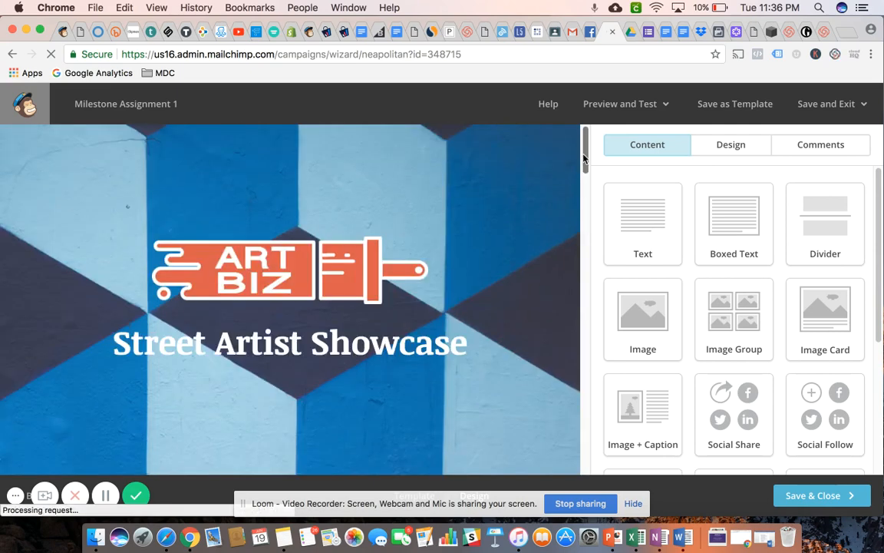
pyautogui.moveTo(585, 157)
pyautogui.mouseDown()
pyautogui.moveTo(586, 414)
pyautogui.moveTo(581, 142)
pyautogui.mouseUp()
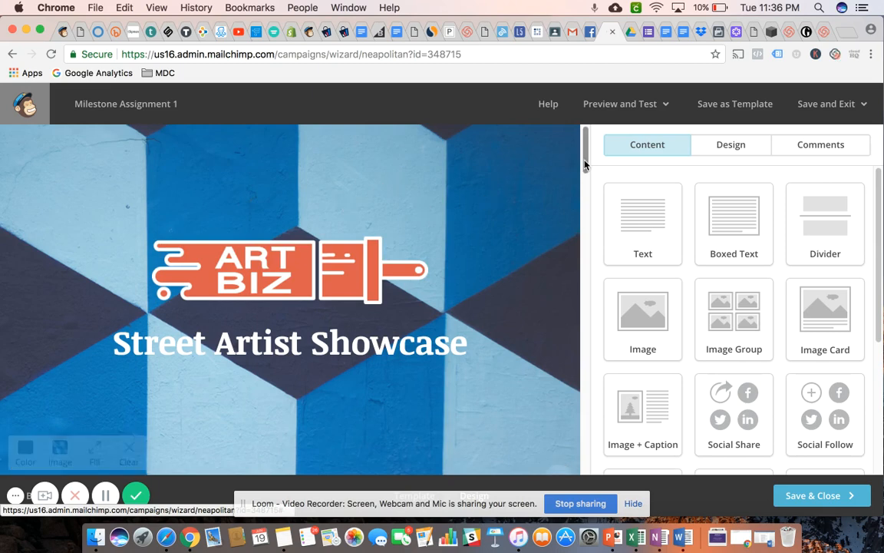
pyautogui.moveTo(585, 157); pyautogui.dragTo(581, 136)
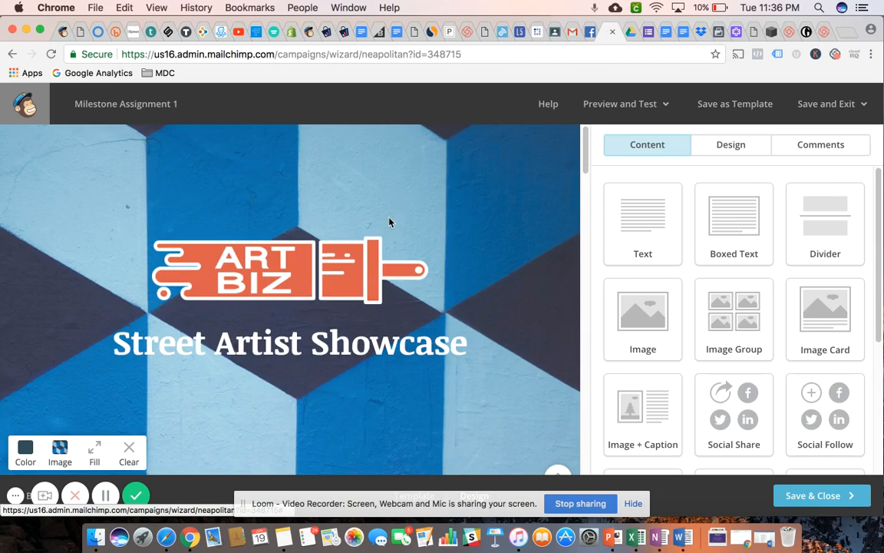
# - Open the content options of the header's Art Biz logo image and look over the newsletter's opening section
pyautogui.click(354, 258)
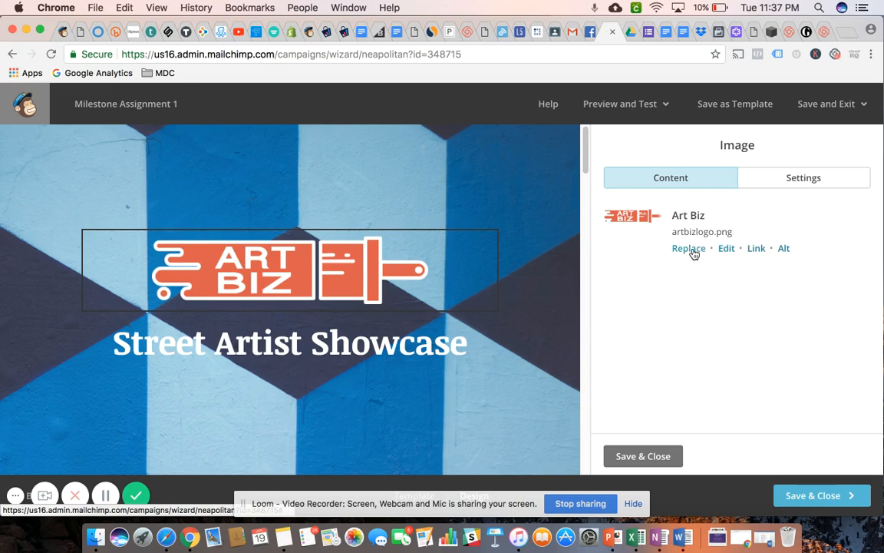
pyautogui.scroll(-5, 536, 235)
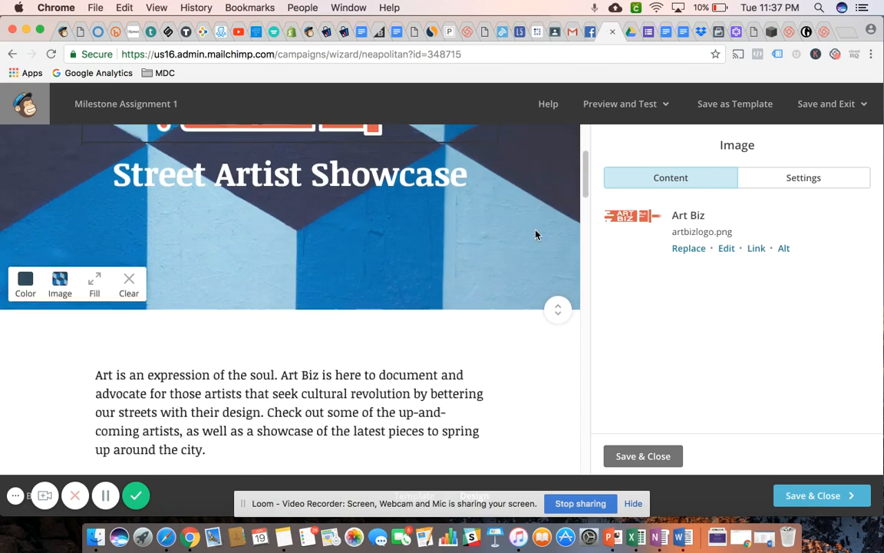
pyautogui.scroll(-3, 535, 234)
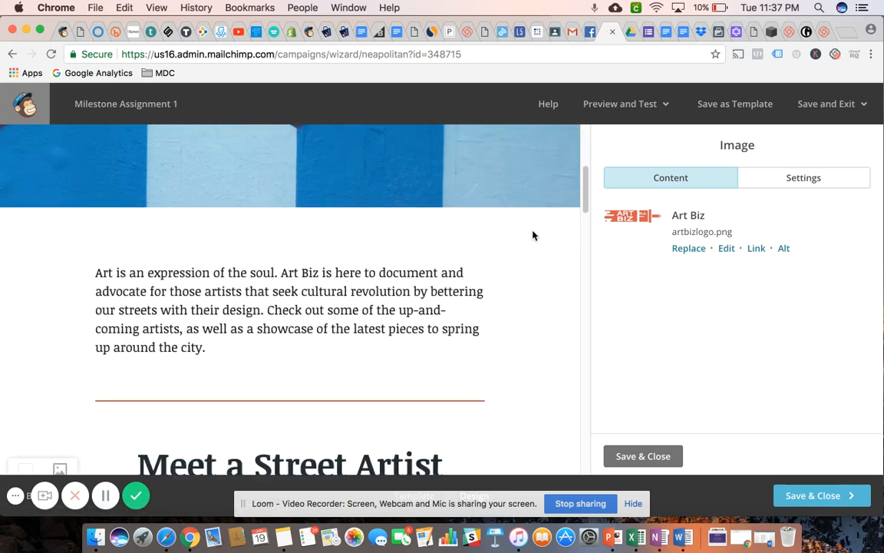
pyautogui.scroll(-2, 534, 236)
# - Shorten the introductory paragraph below the header so that it ends with "as well as a showcase of the latest"
pyautogui.moveTo(394, 234)
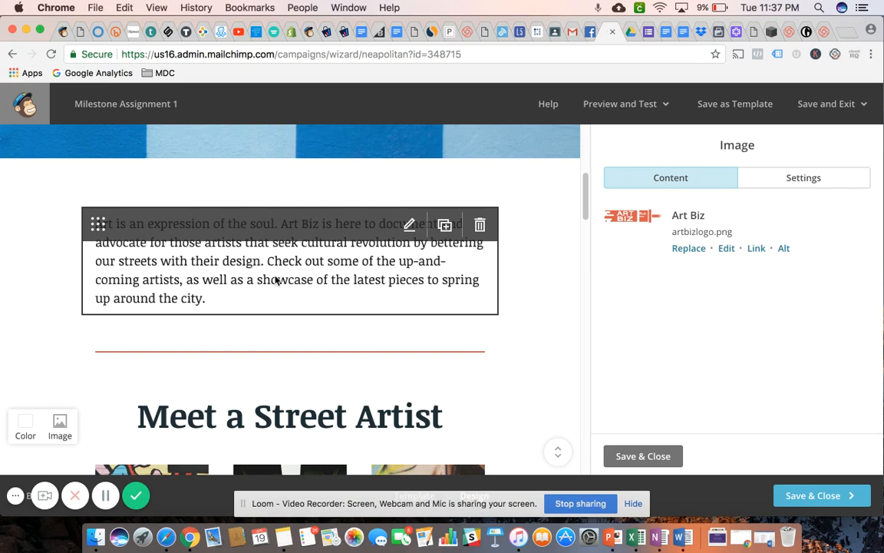
pyautogui.click(409, 229)
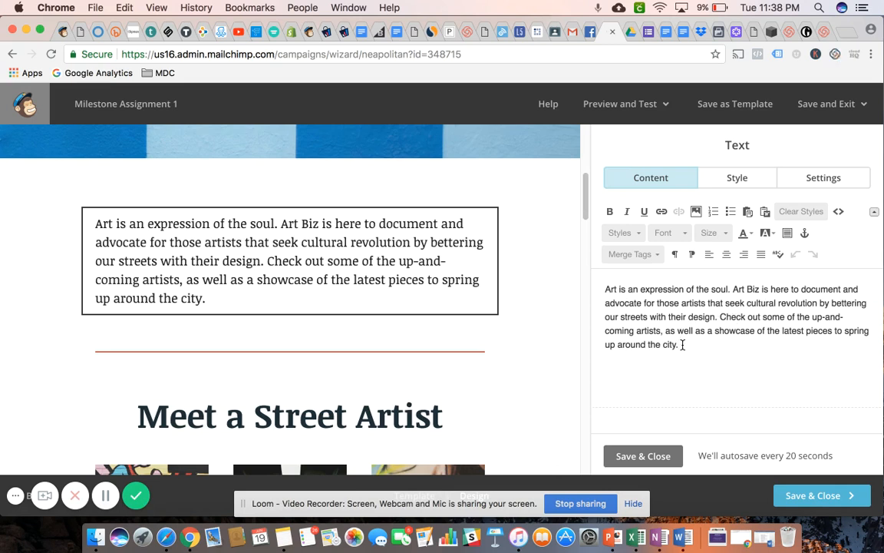
pyautogui.press('BackSpace')
pyautogui.press('BackSpace')
pyautogui.press('BackSpace')
pyautogui.press('BackSpace')
pyautogui.press('BackSpace')
pyautogui.press('BackSpace')
pyautogui.press('BackSpace')
pyautogui.press('BackSpace')
pyautogui.press('BackSpace')
pyautogui.press('BackSpace')
pyautogui.press('BackSpace')
pyautogui.press('BackSpace')
pyautogui.press('BackSpace')
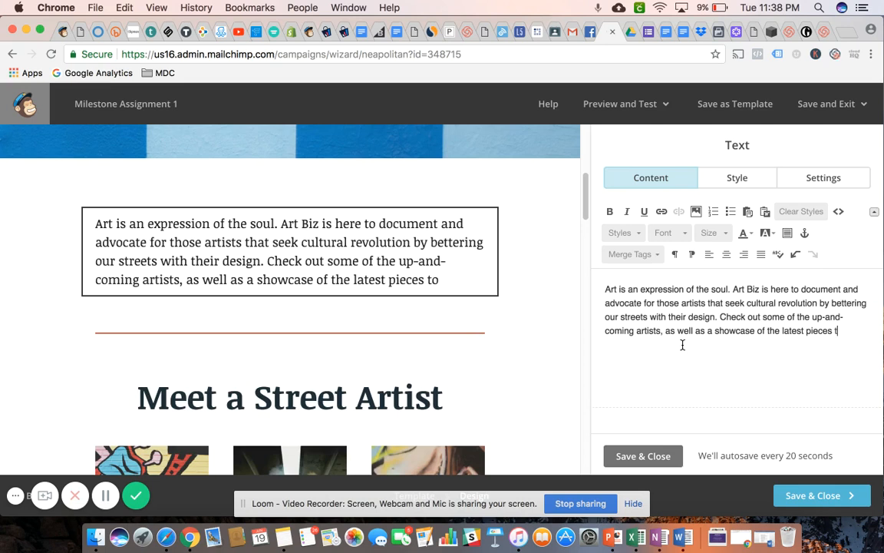
pyautogui.press('BackSpace')
pyautogui.press('BackSpace')
pyautogui.press('BackSpace')
pyautogui.press('BackSpace')
pyautogui.press('BackSpace')
pyautogui.press('BackSpace')
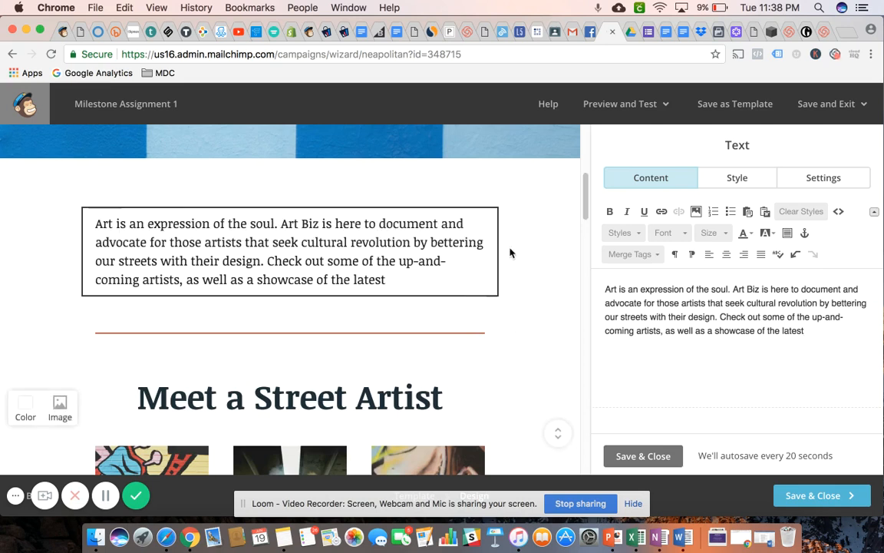
# - Remove the word "Street" from the artist section's heading so that it reads "Meet a Artist"
pyautogui.scroll(-1, 512, 253)
pyautogui.scroll(-5, 510, 254)
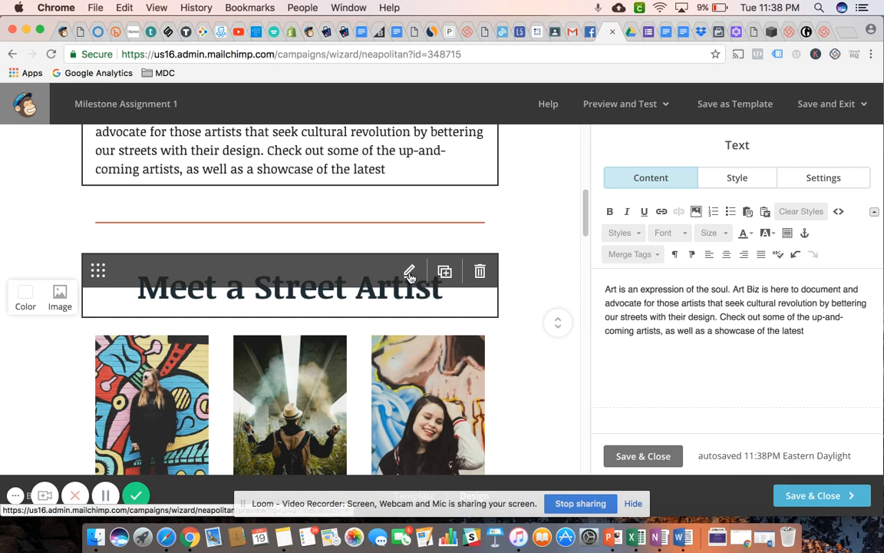
pyautogui.click(410, 273)
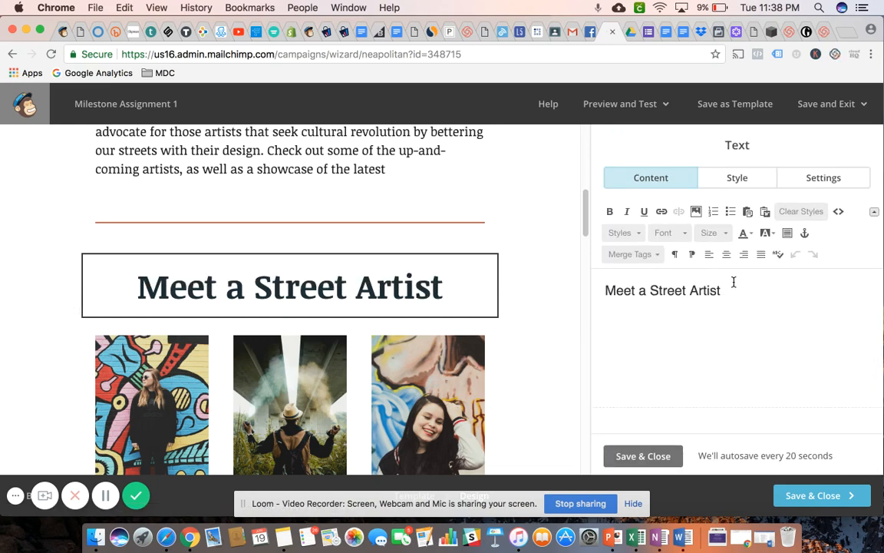
pyautogui.click(690, 290)
pyautogui.press('BackSpace')
pyautogui.press('BackSpace')
pyautogui.press('BackSpace')
pyautogui.press('BackSpace')
pyautogui.press('BackSpace')
pyautogui.press('BackSpace')
pyautogui.press('BackSpace')
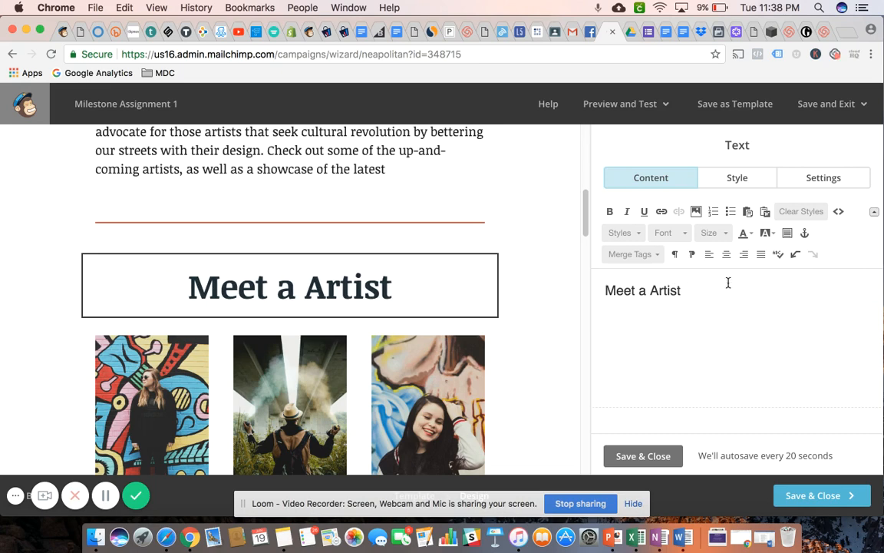
# - Open the first artist's image and caption block and the third artist's description text for editing
pyautogui.scroll(-3, 539, 266)
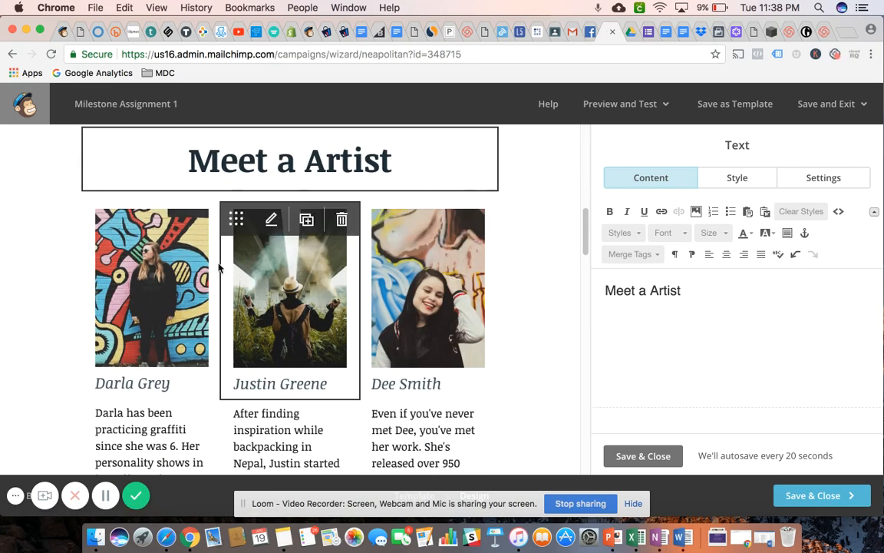
pyautogui.scroll(-1, 172, 267)
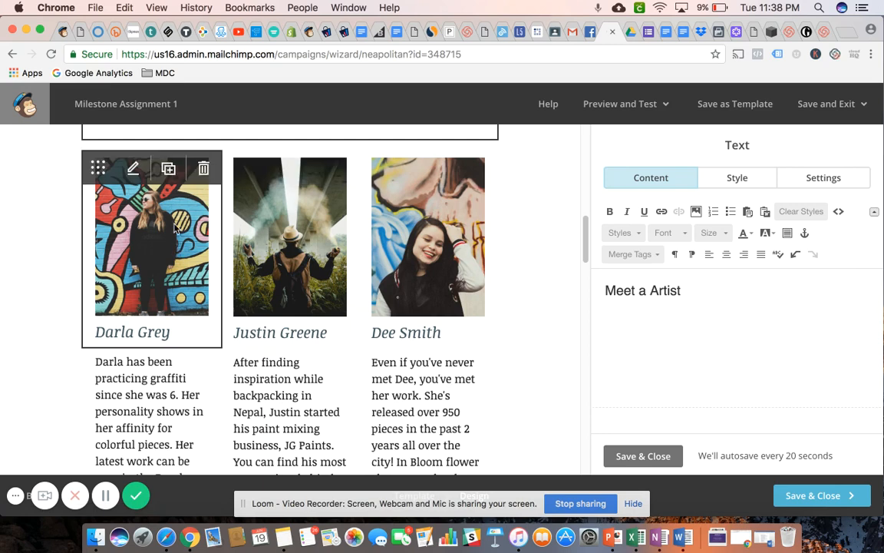
pyautogui.click(134, 168)
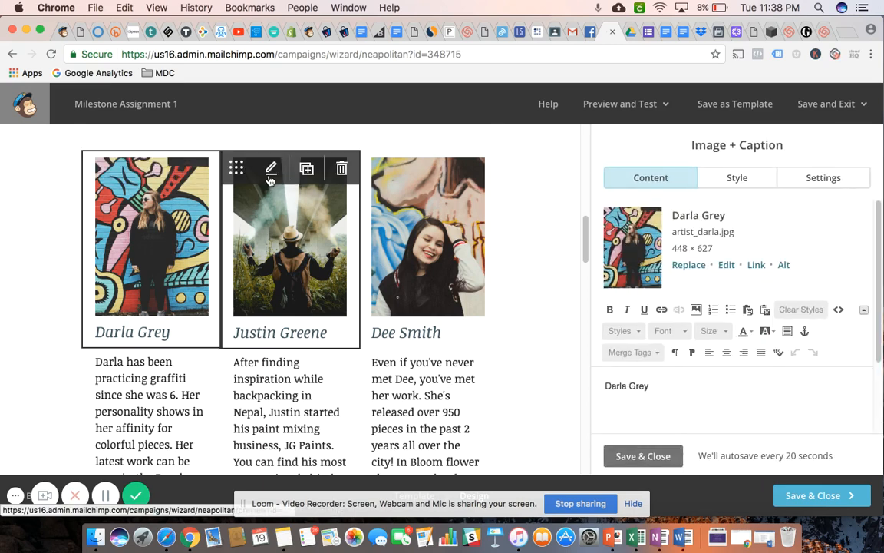
pyautogui.click(409, 365)
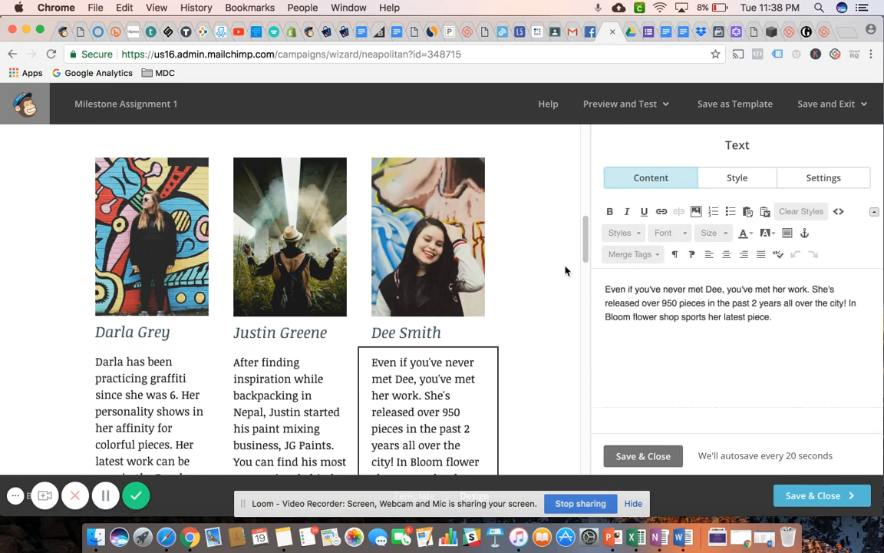
# - Look through the remaining newsletter sections, including the artwork gallery and the blog and donation buttons, and return to the header
pyautogui.scroll(-10, 567, 270)
pyautogui.scroll(-7, 567, 270)
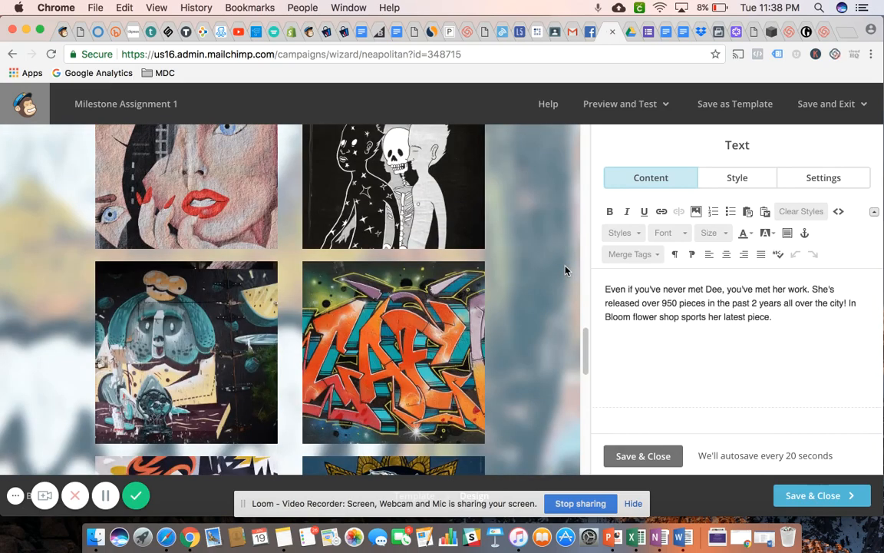
pyautogui.scroll(-3, 521, 330)
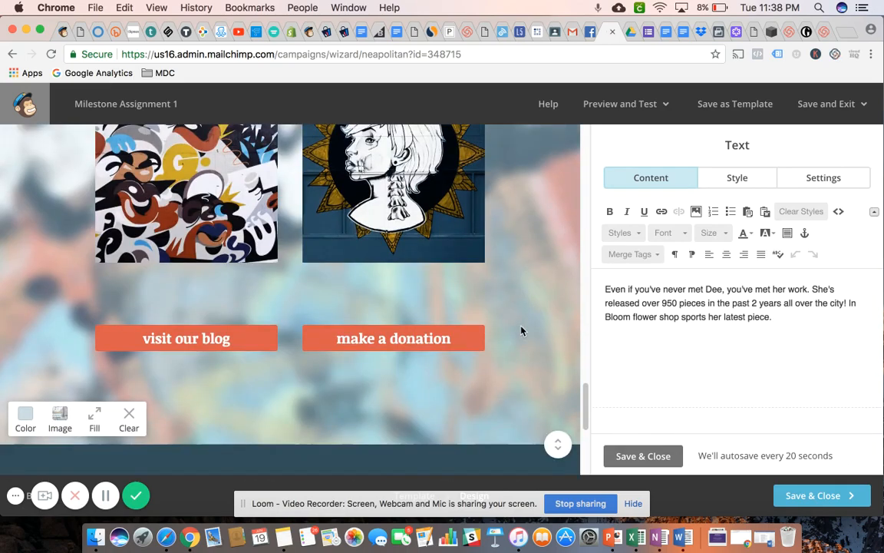
pyautogui.scroll(5, 522, 330)
pyautogui.scroll(15, 521, 330)
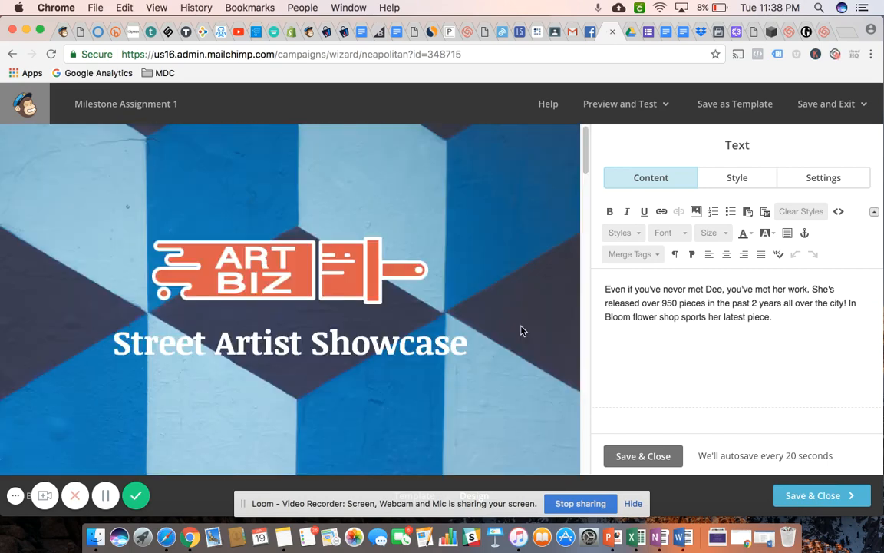
pyautogui.moveTo(521, 330)
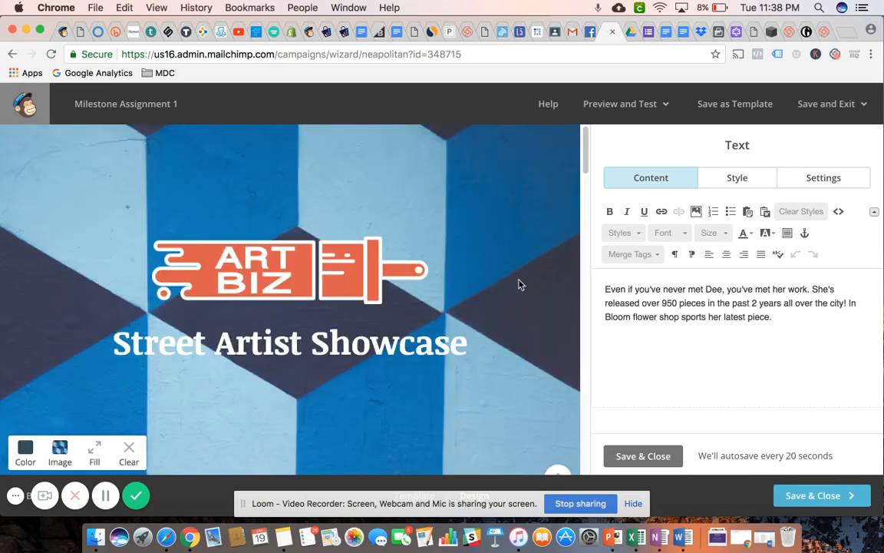
# - Return to the template selection and change the campaign's template to the Featured layout Sell Products, dismissing the notifications
pyautogui.click(634, 504)
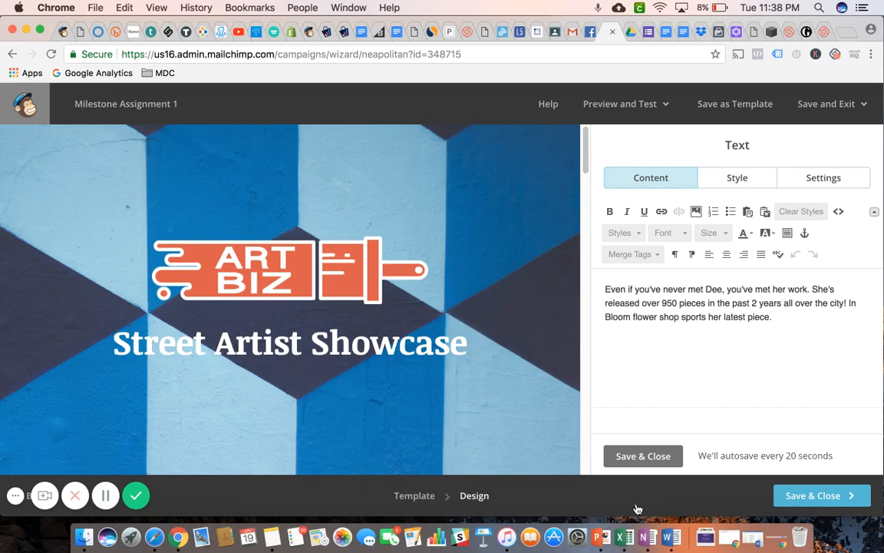
pyautogui.click(417, 496)
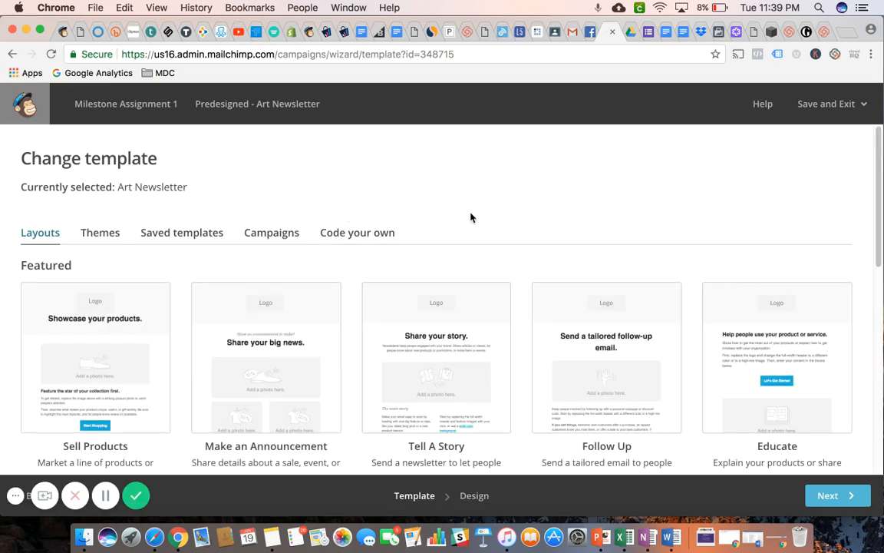
pyautogui.scroll(-1, 469, 217)
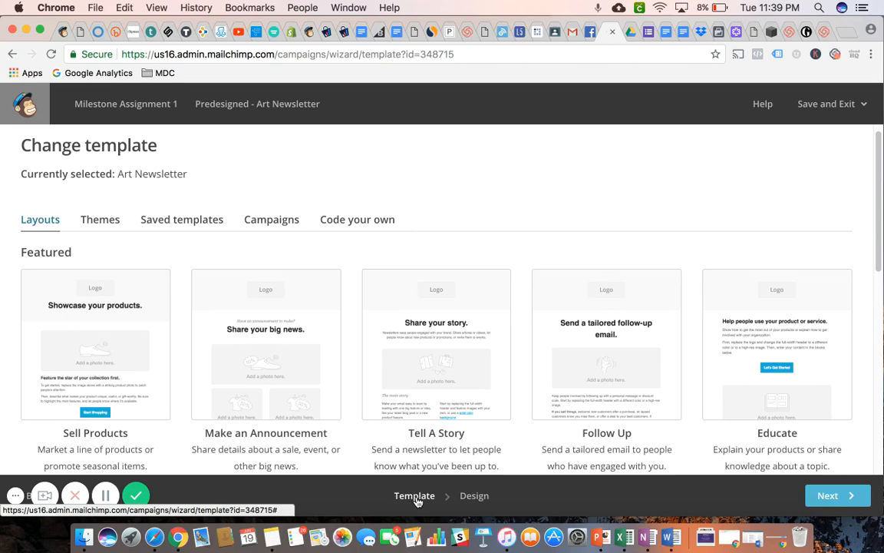
pyautogui.scroll(-1, 509, 206)
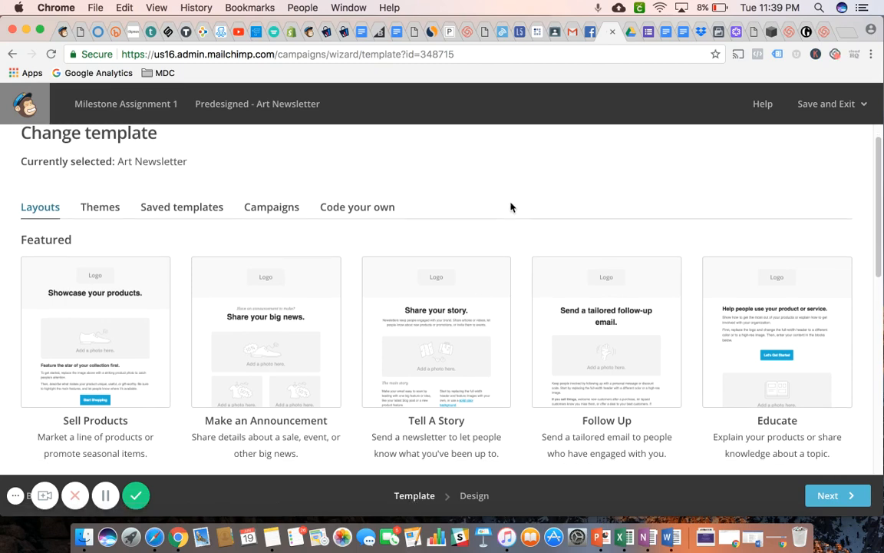
pyautogui.scroll(-2, 510, 206)
pyautogui.scroll(2, 511, 205)
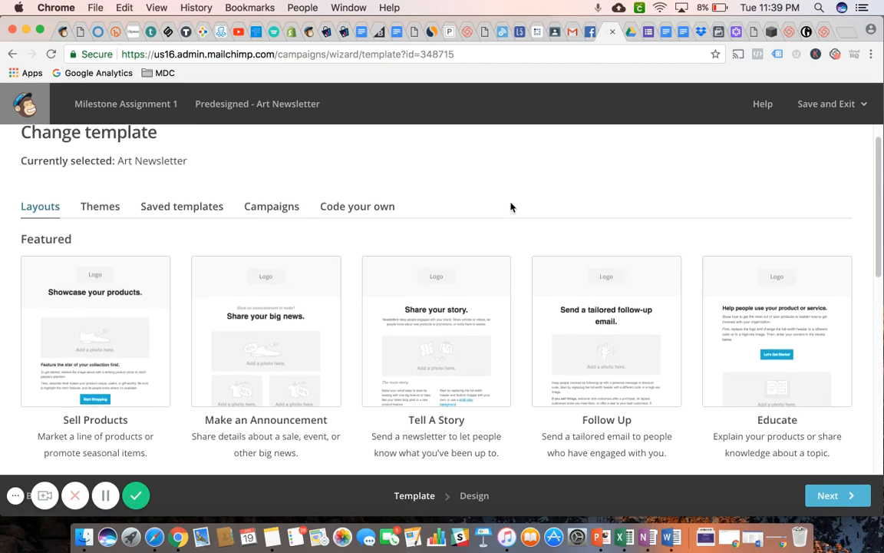
pyautogui.scroll(-3, 511, 206)
pyautogui.scroll(1, 511, 206)
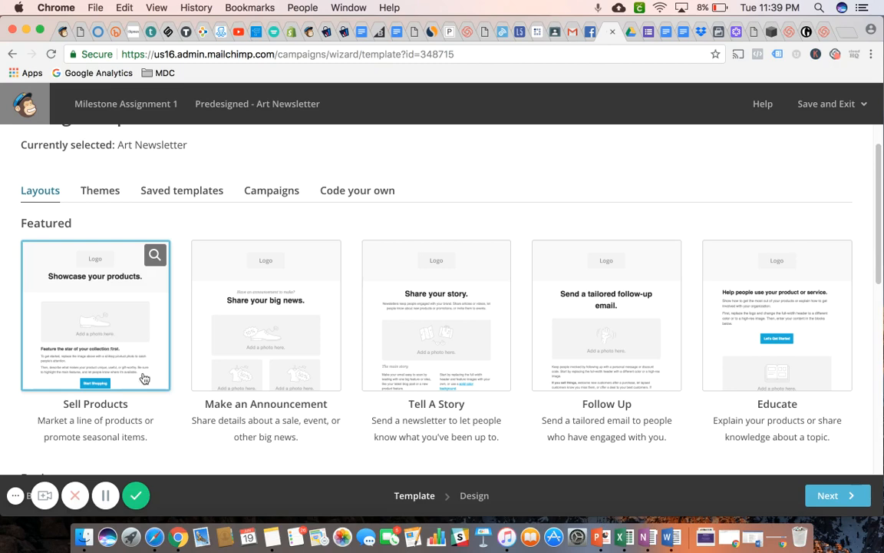
pyautogui.click(96, 321)
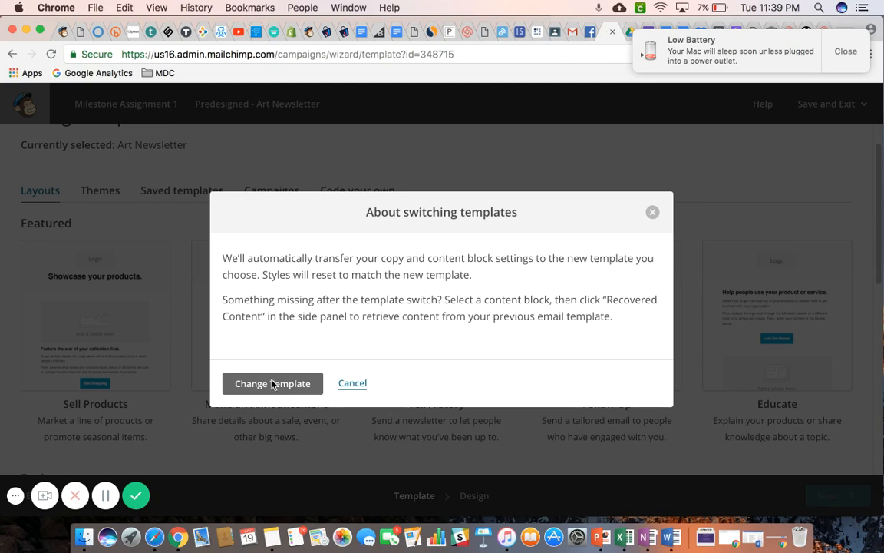
pyautogui.click(275, 383)
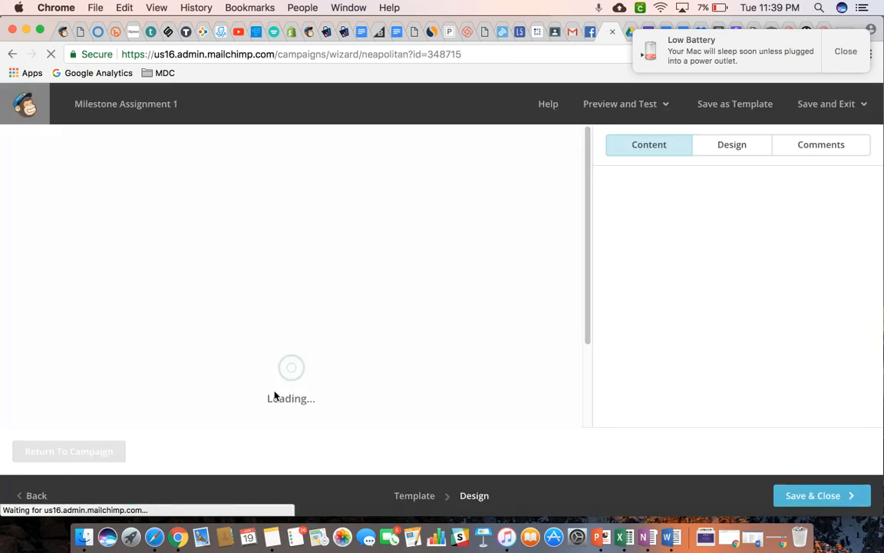
pyautogui.click(845, 56)
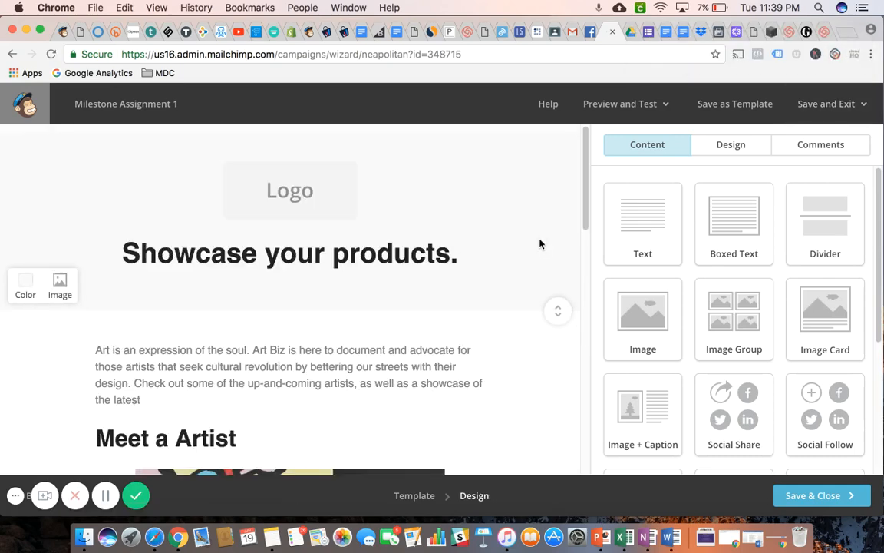
# - Examine how the edited copy and images carried over into the new layout, from the header to the footer
pyautogui.scroll(-10, 530, 251)
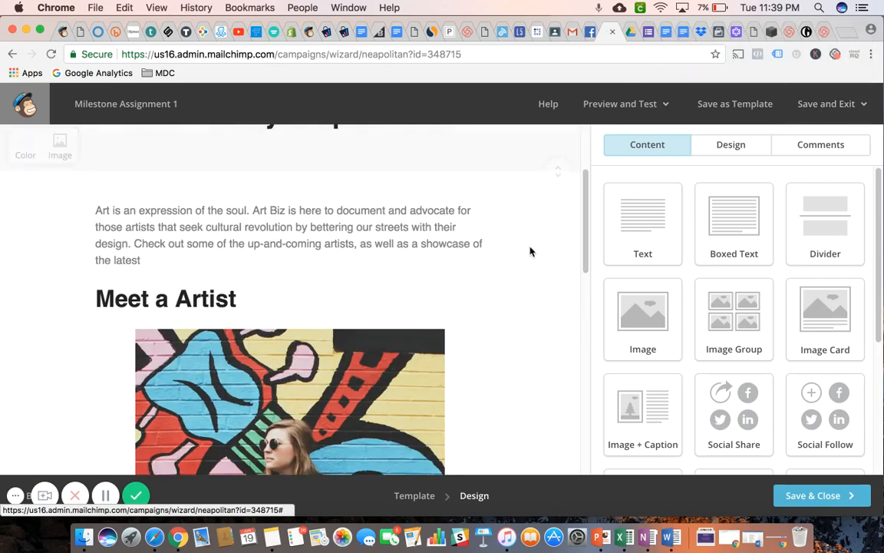
pyautogui.scroll(-5, 529, 251)
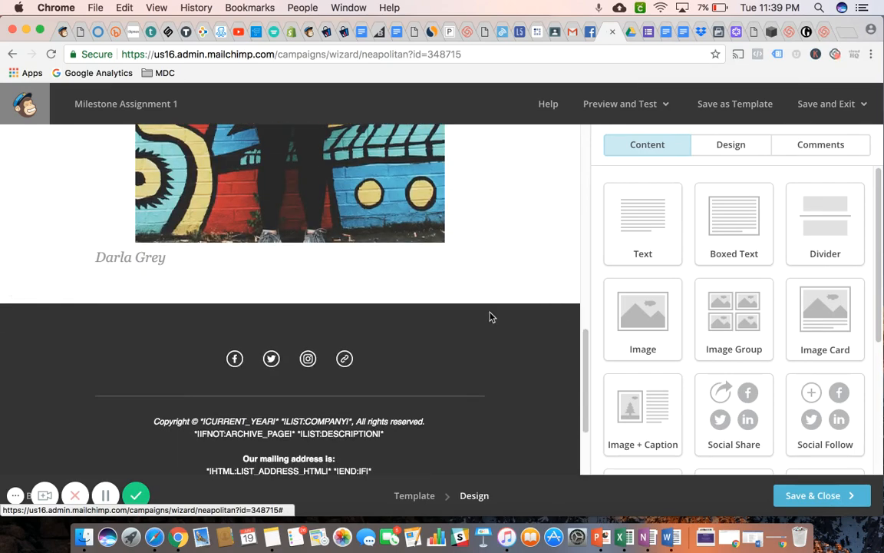
pyautogui.scroll(6, 489, 313)
pyautogui.scroll(5, 489, 313)
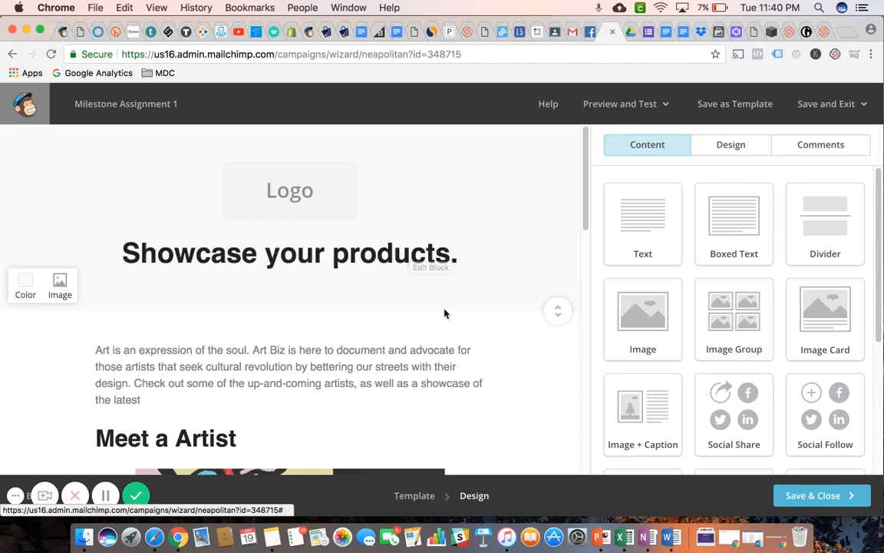
pyautogui.scroll(-5, 512, 288)
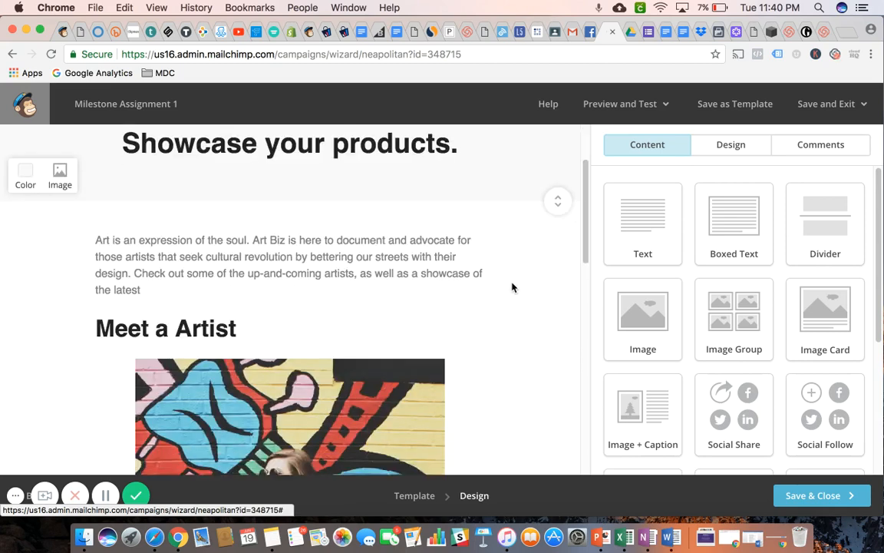
pyautogui.scroll(-12, 512, 287)
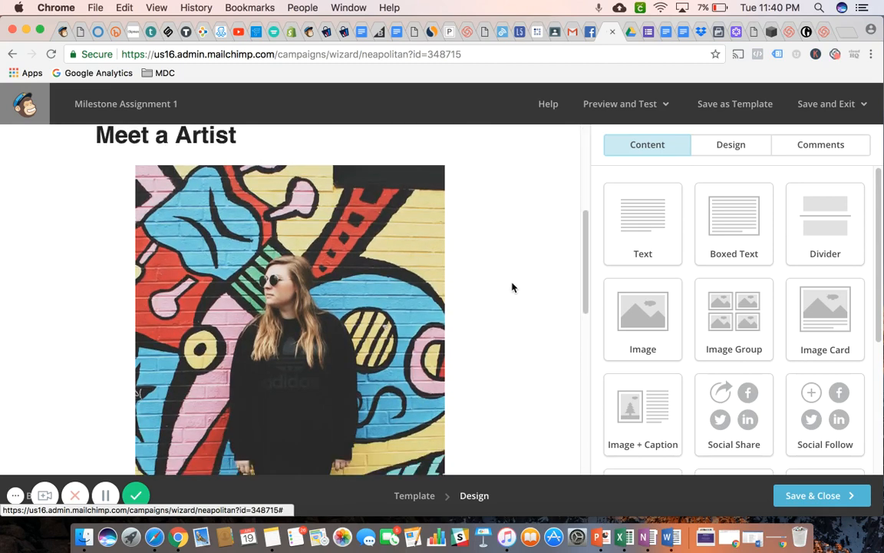
pyautogui.scroll(-3, 512, 288)
pyautogui.scroll(20, 512, 288)
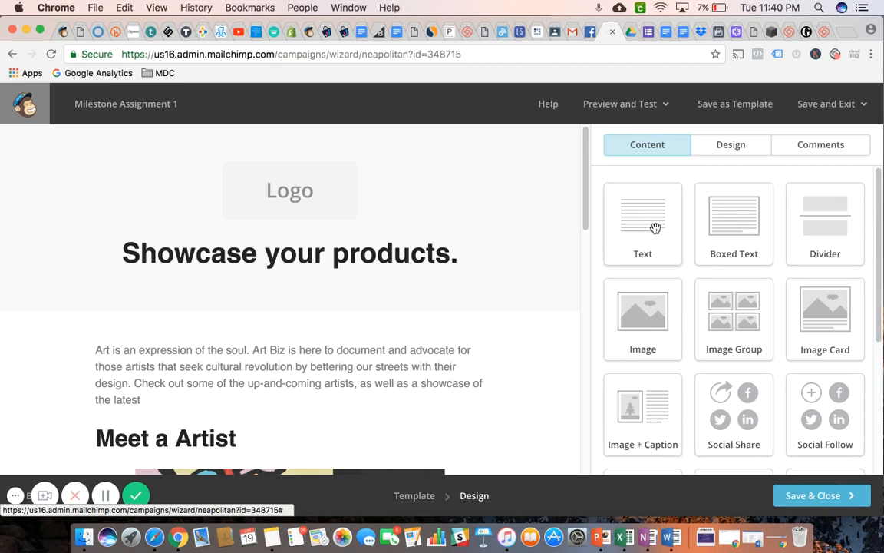
# - Add a text block below the "Showcase your products." heading, replace its sample sentence with random filler letters, and save it
pyautogui.moveTo(654, 228); pyautogui.dragTo(310, 290)
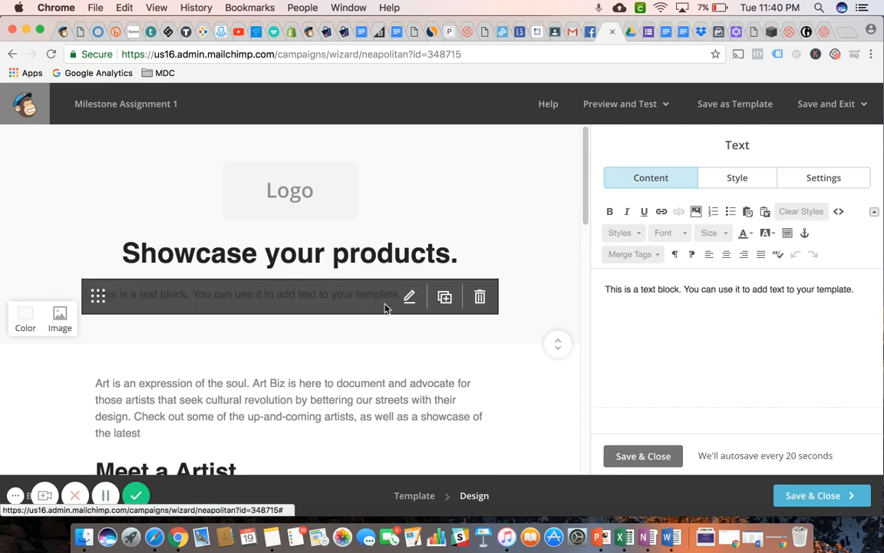
pyautogui.tripleClick(665, 291)
pyautogui.write('bd')
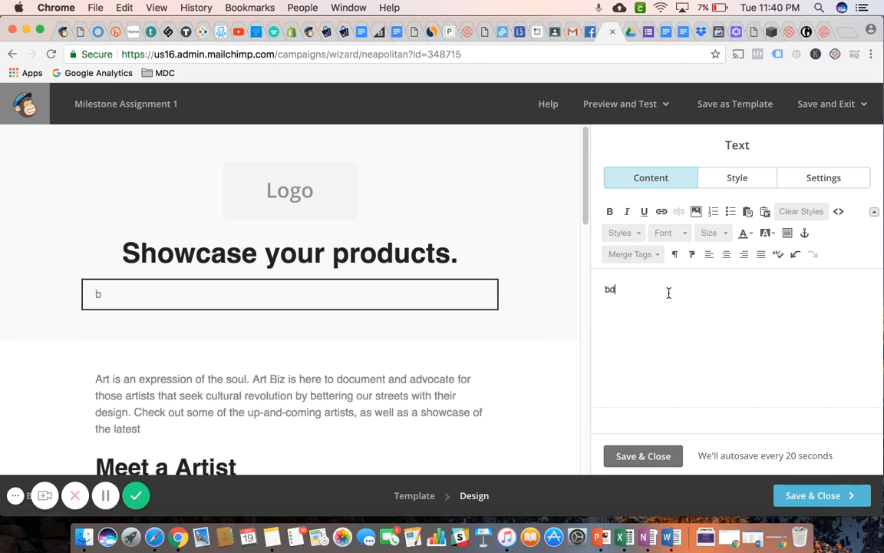
pyautogui.write('fjbdsfsjdbfhjsdbhjbfhjsbdfhjbdshfbhdsfbjhsdbfjdsbfjdbsjhfbdshbfhj')
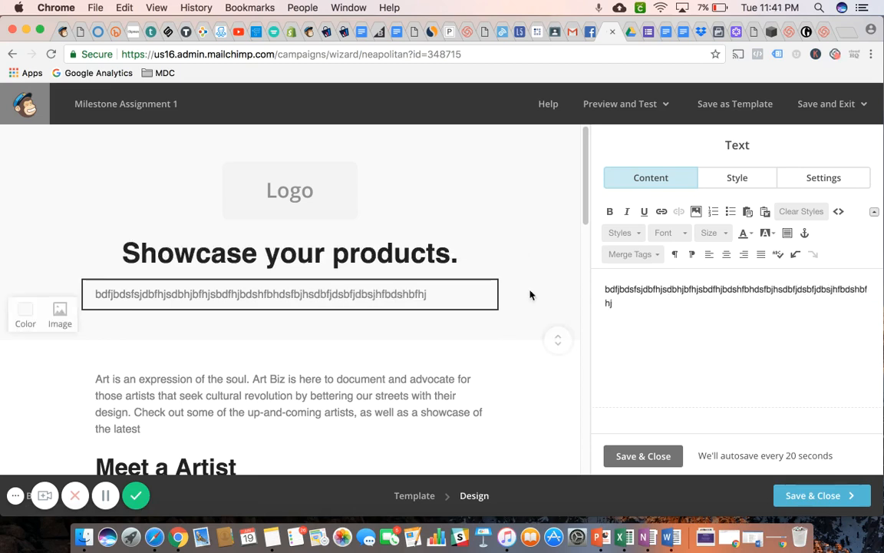
pyautogui.scroll(-3, 538, 251)
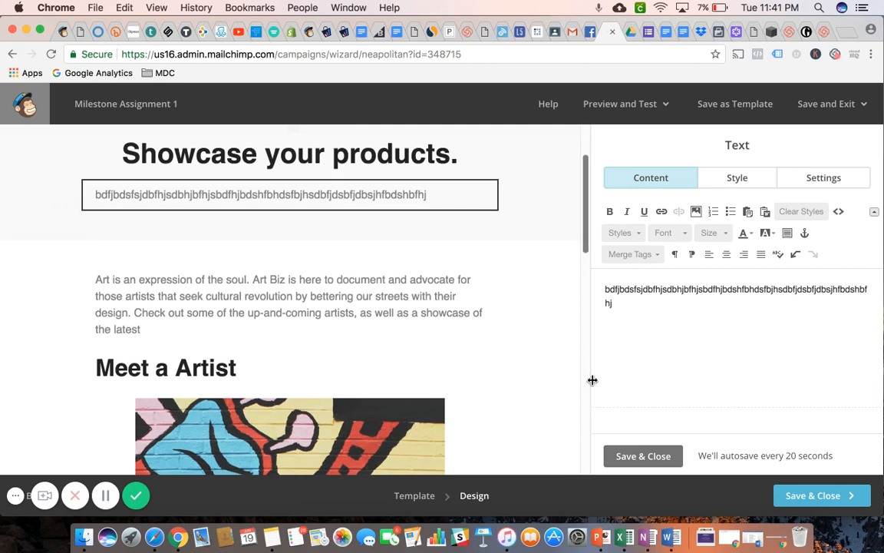
pyautogui.click(631, 458)
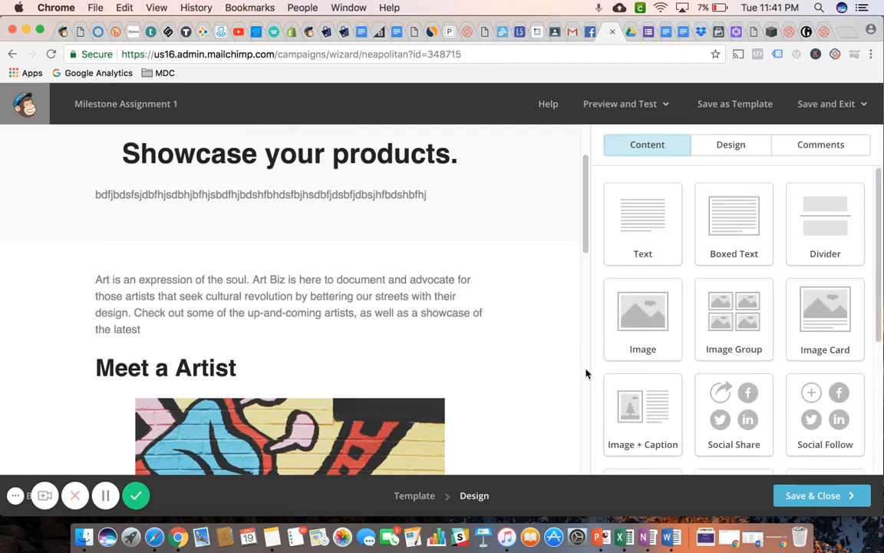
# - Add an image block above the introductory paragraph, fill it with "Copy of facebookadvertising 101for real estate (7).png" from My Files, and save it
pyautogui.scroll(1, 584, 370)
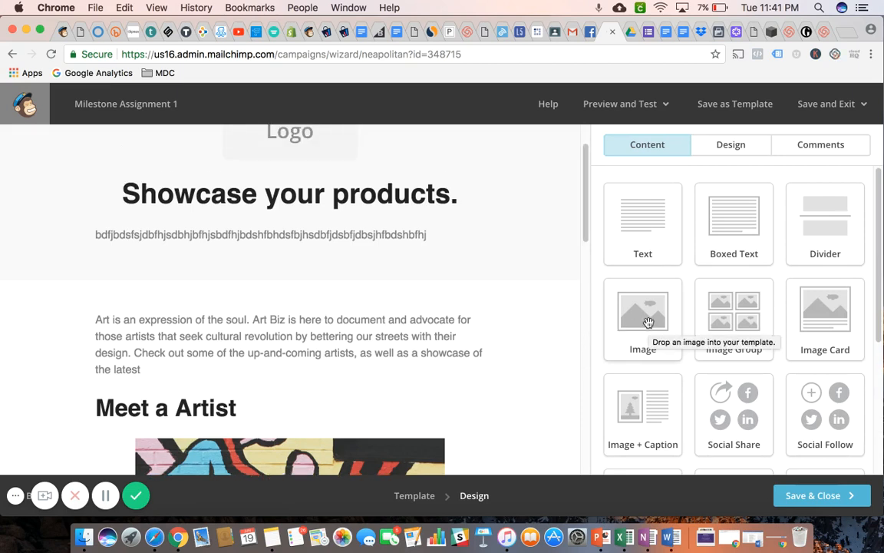
pyautogui.moveTo(649, 322); pyautogui.dragTo(269, 240)
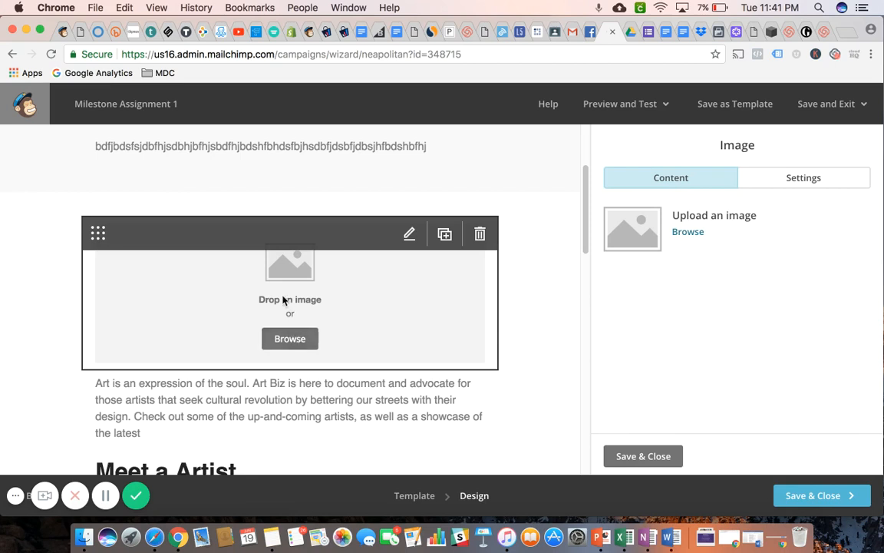
pyautogui.click(292, 341)
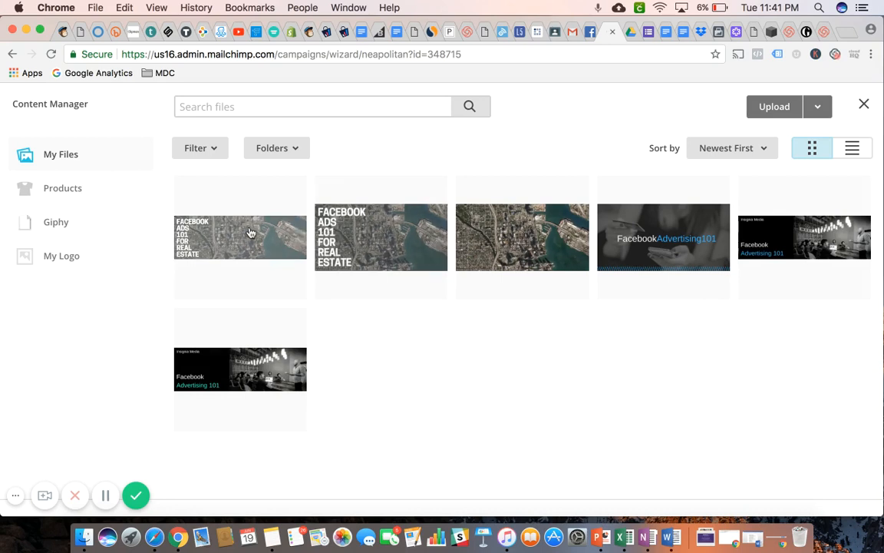
pyautogui.click(776, 108)
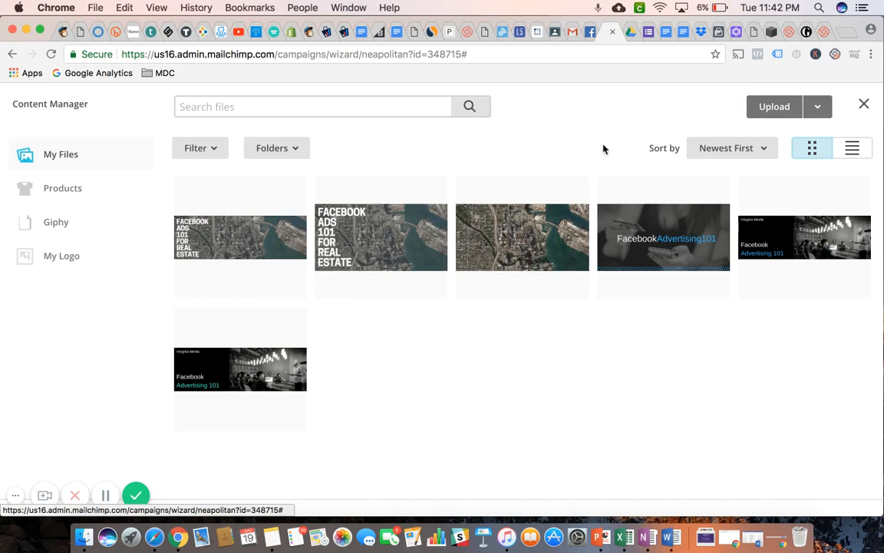
pyautogui.click(383, 240)
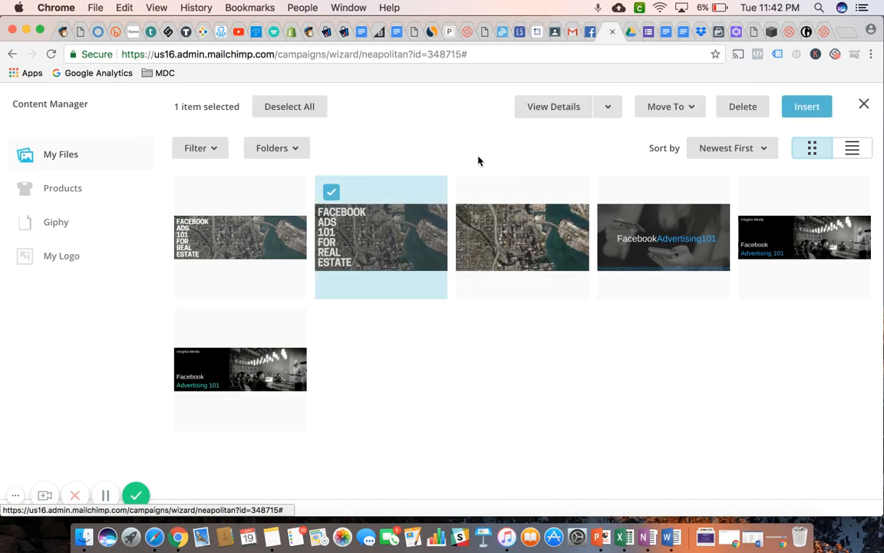
pyautogui.click(806, 107)
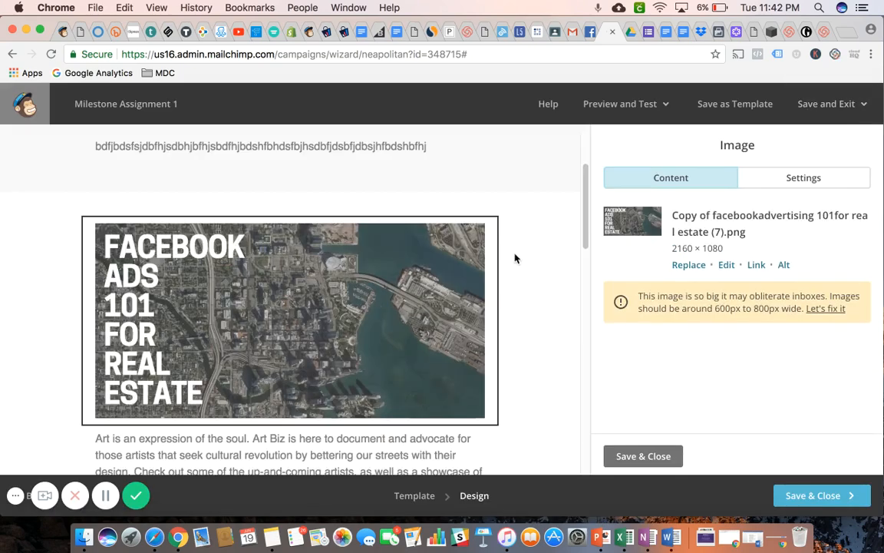
pyautogui.scroll(-2, 514, 259)
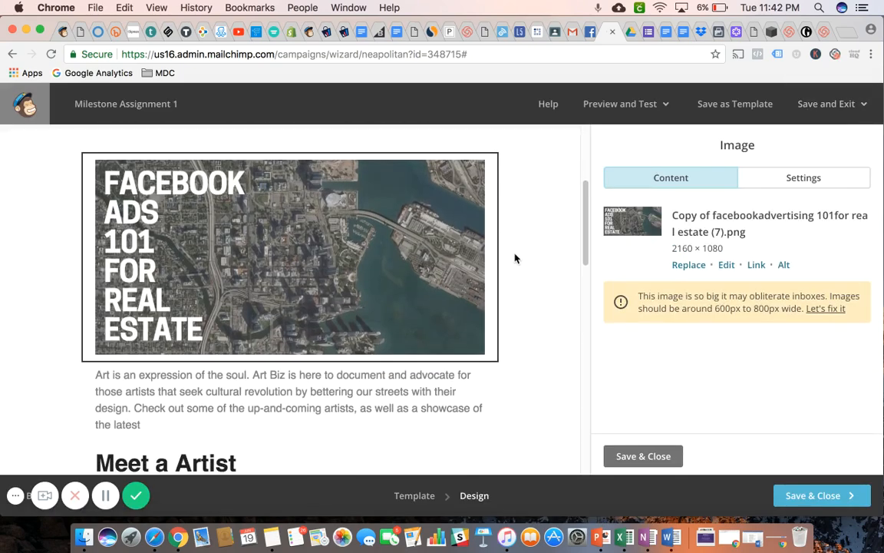
pyautogui.scroll(-1, 514, 259)
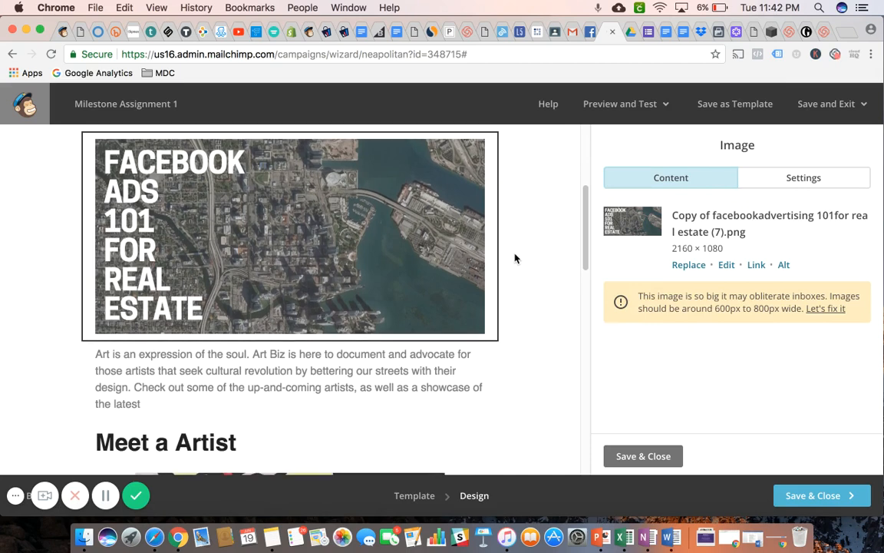
pyautogui.scroll(-5, 514, 259)
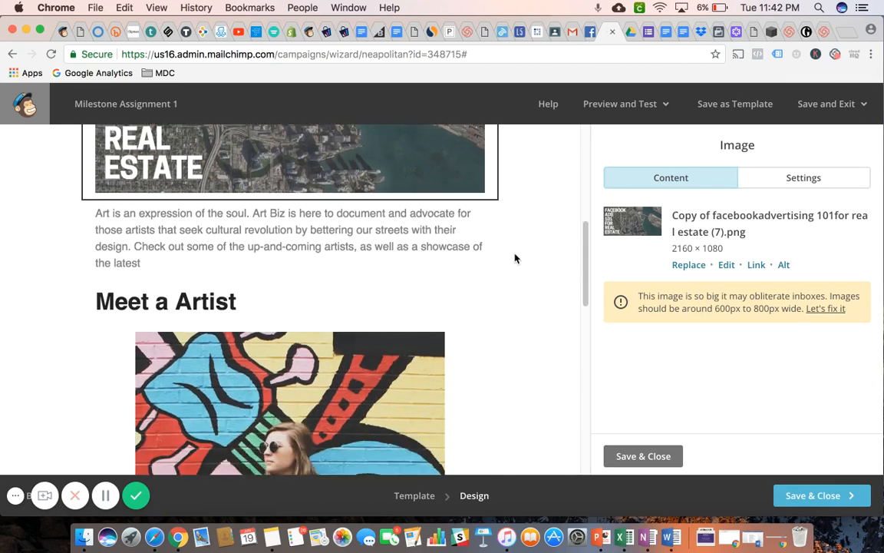
pyautogui.click(641, 456)
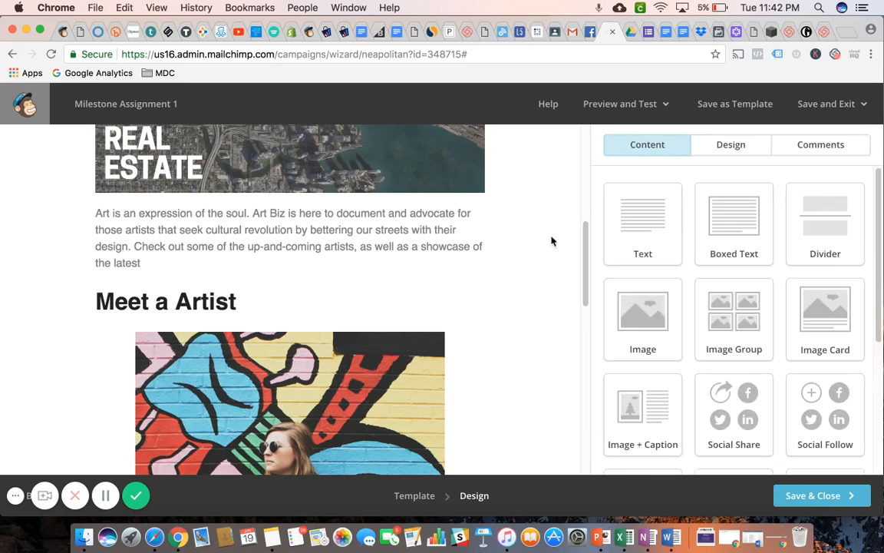
# - Add a text block directly under the "Meet a Artist" heading, replace its sample sentence with random filler letters, and save it
pyautogui.scroll(-5, 551, 241)
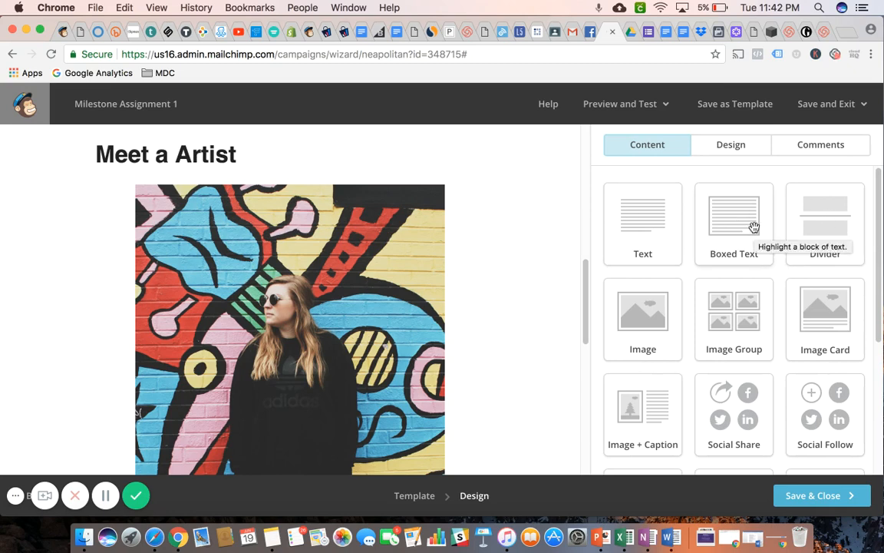
pyautogui.moveTo(653, 224); pyautogui.dragTo(407, 196)
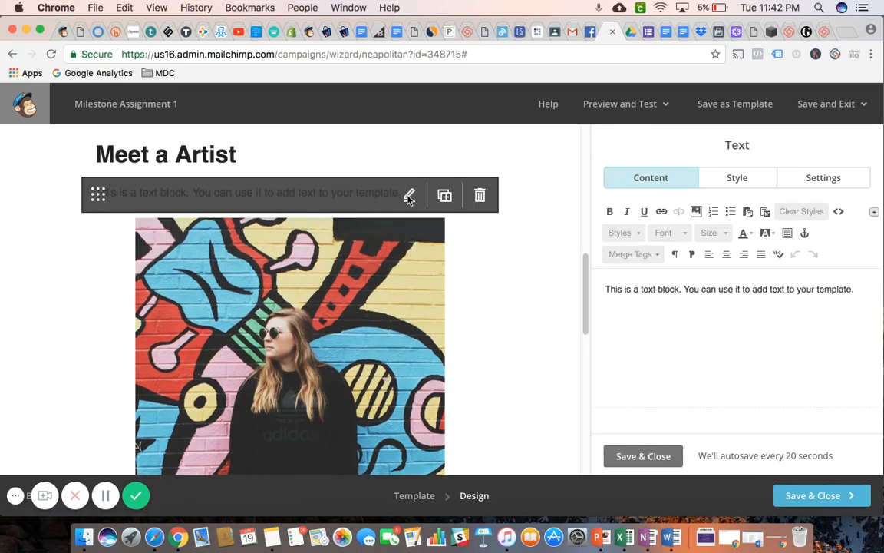
pyautogui.tripleClick(643, 289)
pyautogui.write('js')
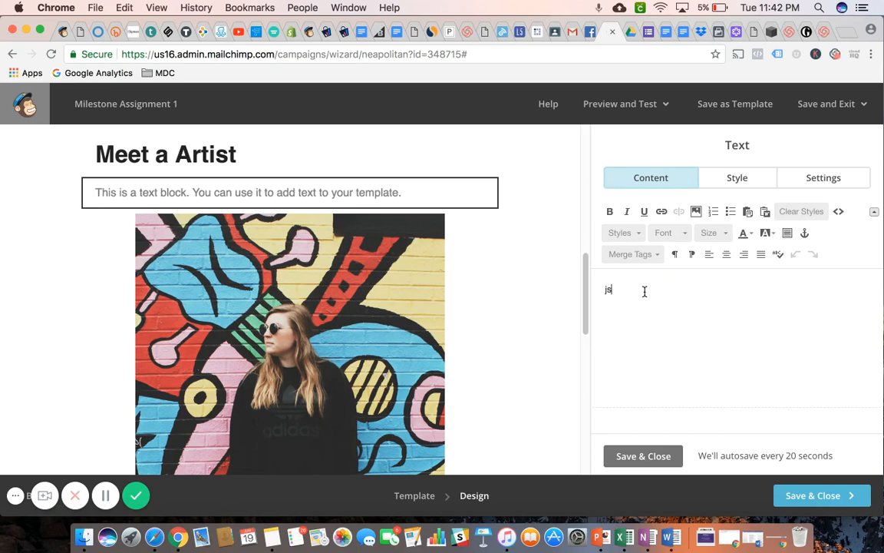
pyautogui.write('fkjdsnfjkdnfkjn')
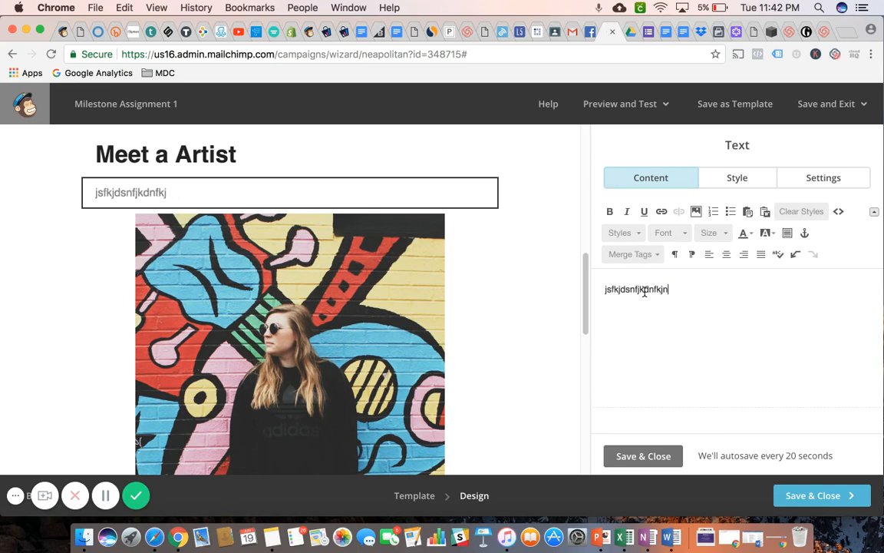
pyautogui.write('sdkjfnsdkjfnkjsdnfjkndsjkfnjksdnfkjdsnfkjnsdjkfndskjfnkdsnfksdnf')
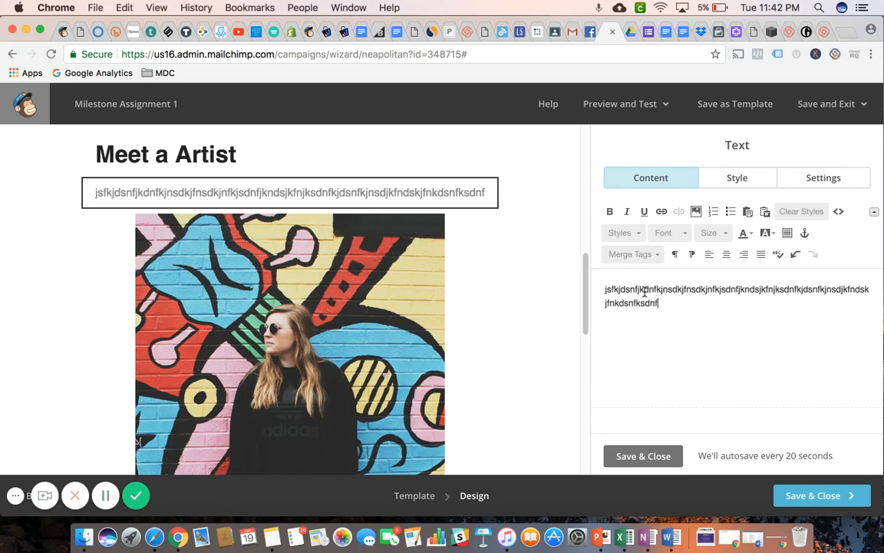
pyautogui.write('kjsdnfkjnds')
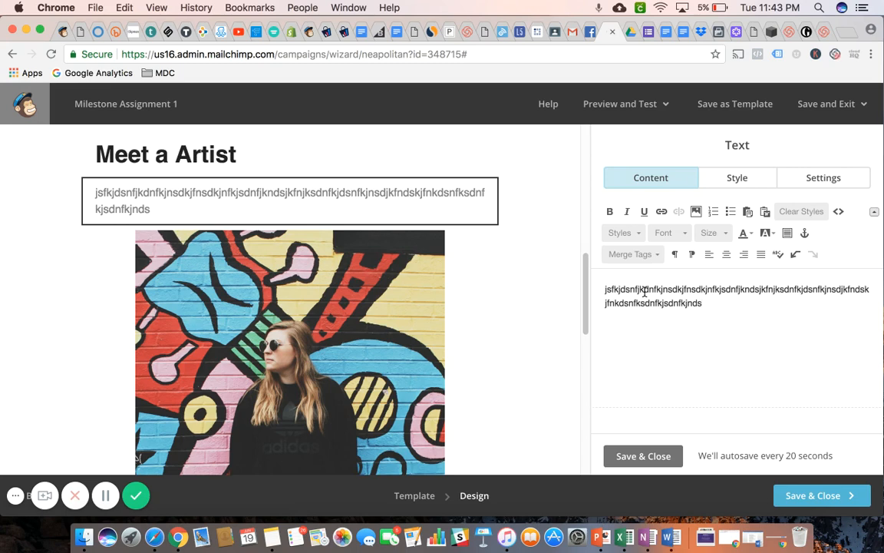
pyautogui.click(641, 455)
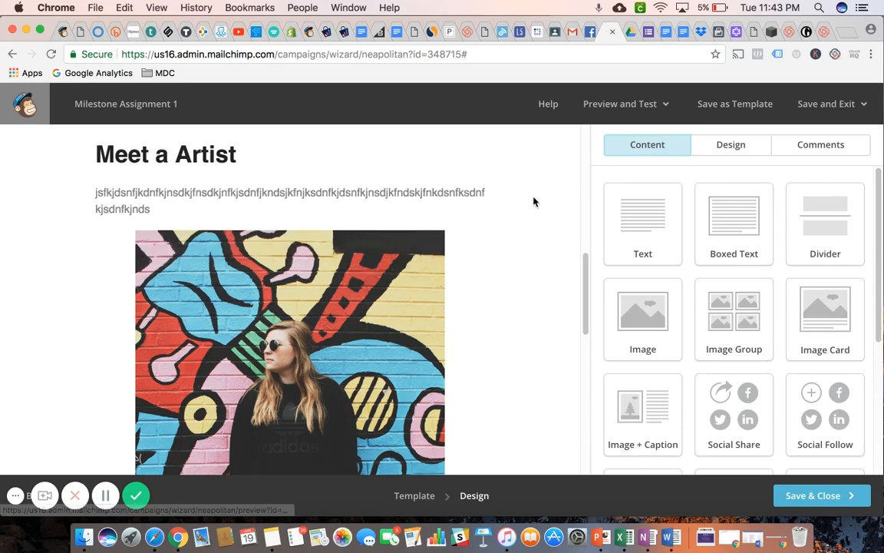
# - Delete the mural photo block of the artist below the new filler text in the "Meet a Artist" section
pyautogui.scroll(-4, 528, 234)
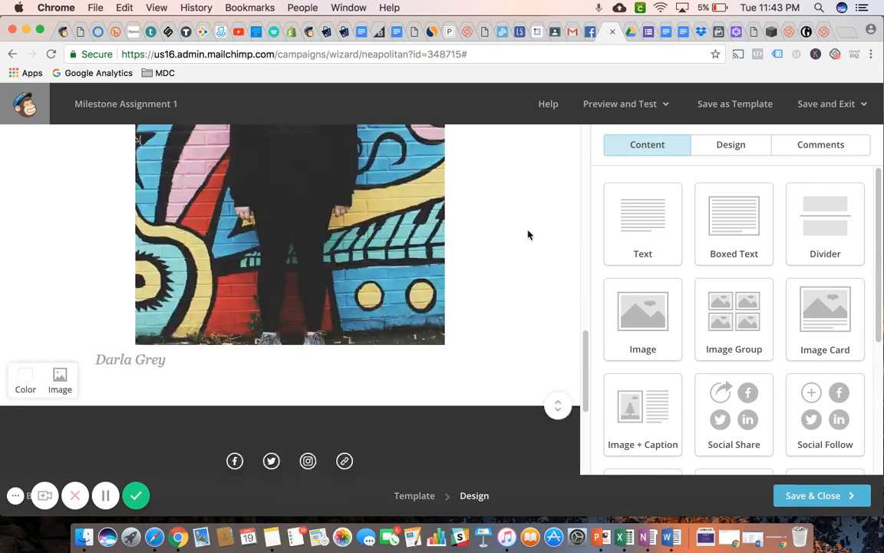
pyautogui.scroll(3, 528, 235)
pyautogui.scroll(2, 528, 235)
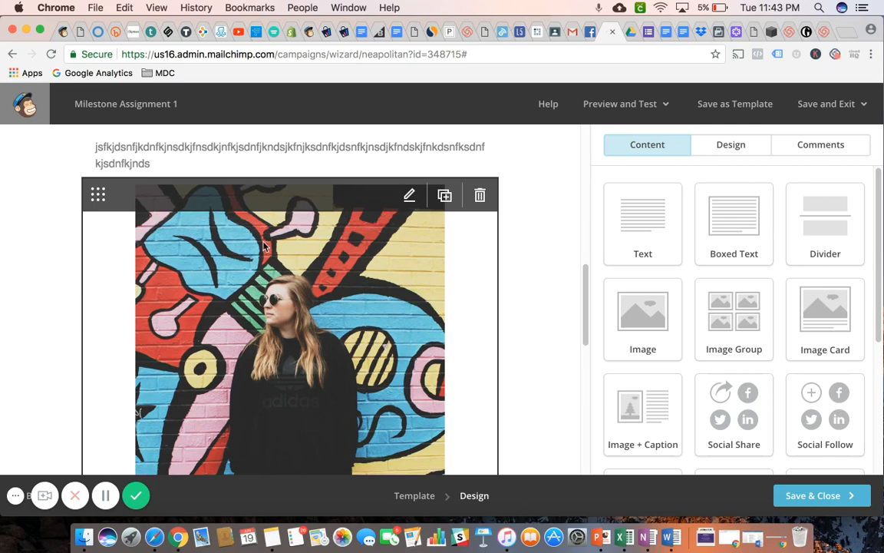
pyautogui.click(480, 198)
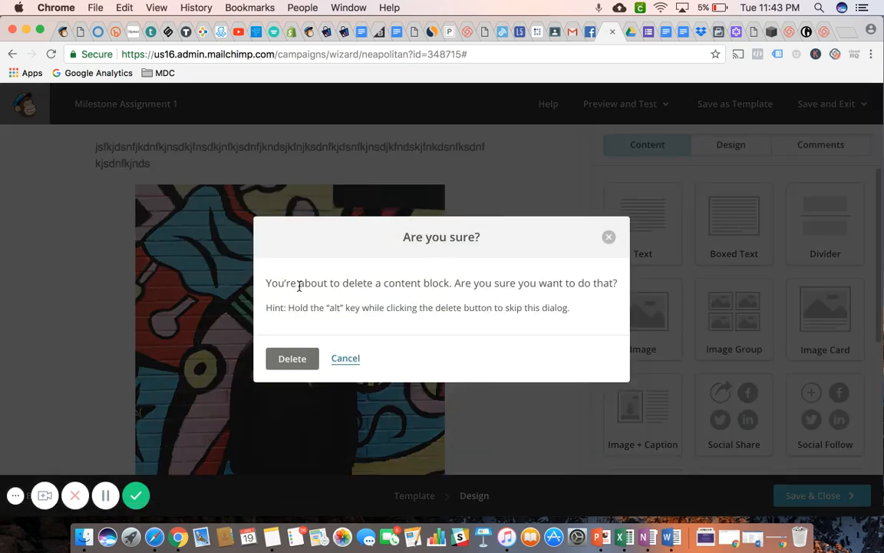
pyautogui.click(293, 361)
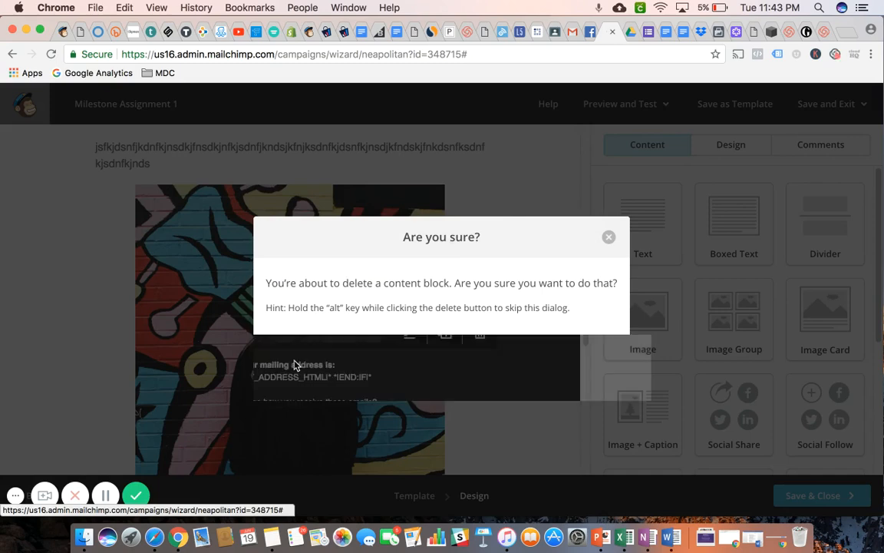
# - Check the email layout from header to footer, and save and close the design to return to the campaign summary
pyautogui.scroll(3, 544, 276)
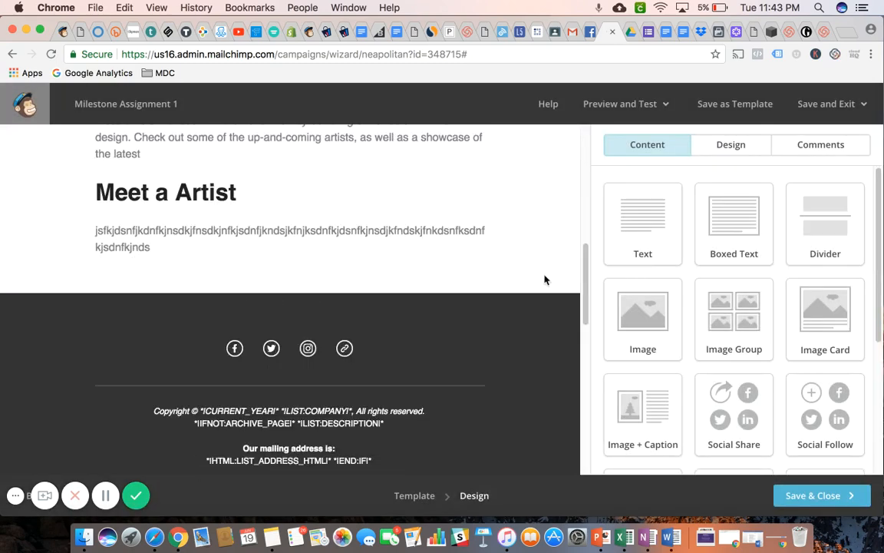
pyautogui.scroll(5, 544, 279)
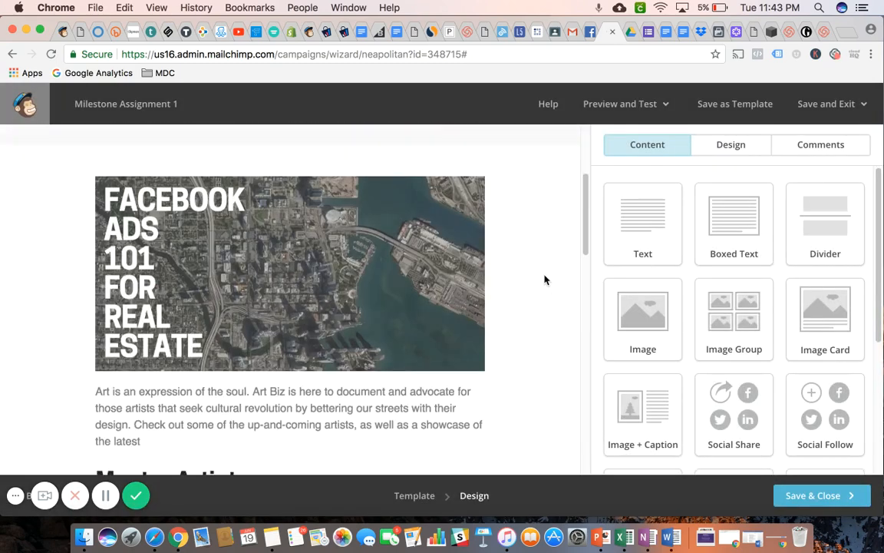
pyautogui.scroll(3, 544, 279)
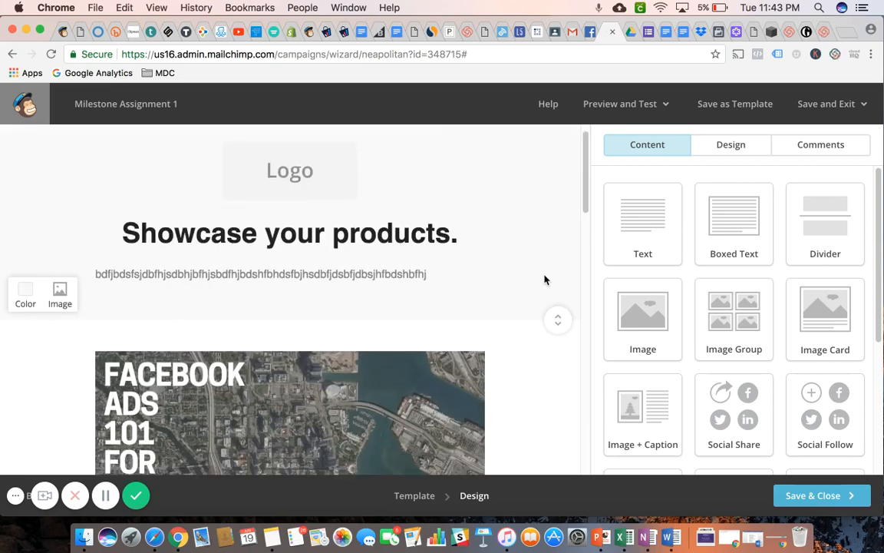
pyautogui.scroll(-4, 545, 280)
pyautogui.scroll(-4, 544, 280)
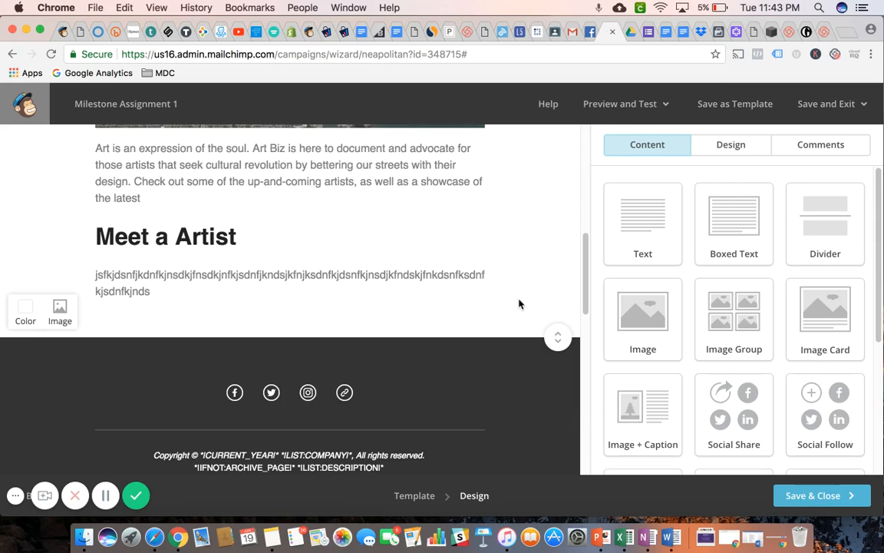
pyautogui.scroll(2, 519, 304)
pyautogui.scroll(5, 519, 304)
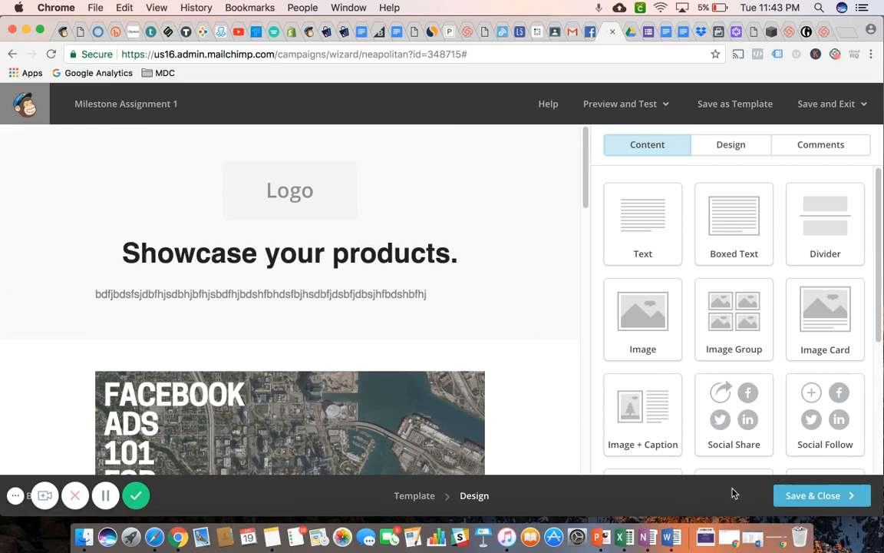
pyautogui.click(818, 496)
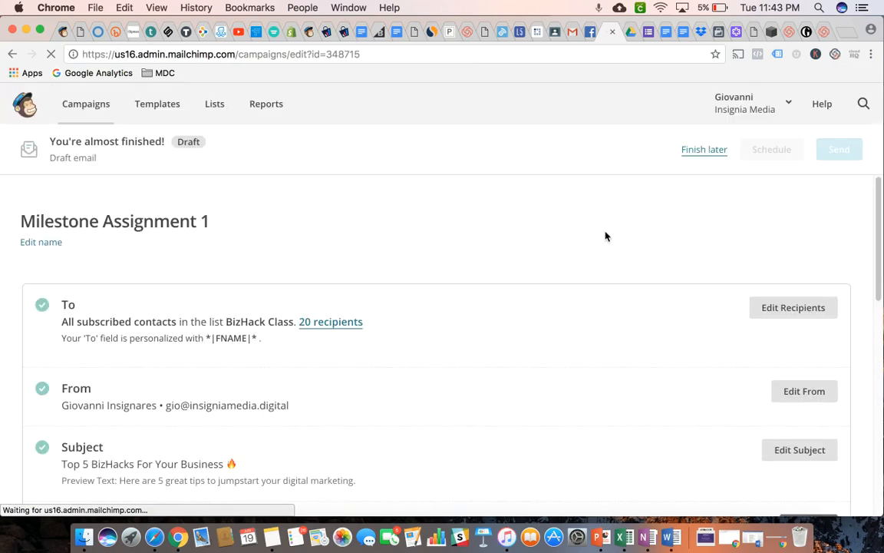
# - Review the campaign summary down to the Content section, including its content checks and the test email option
pyautogui.scroll(-3, 605, 235)
pyautogui.scroll(-3, 604, 236)
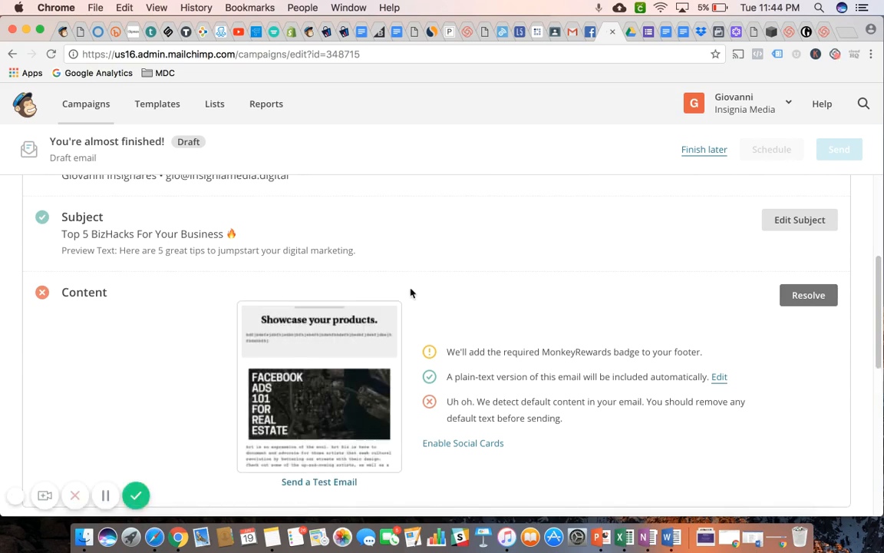
pyautogui.scroll(-3, 411, 292)
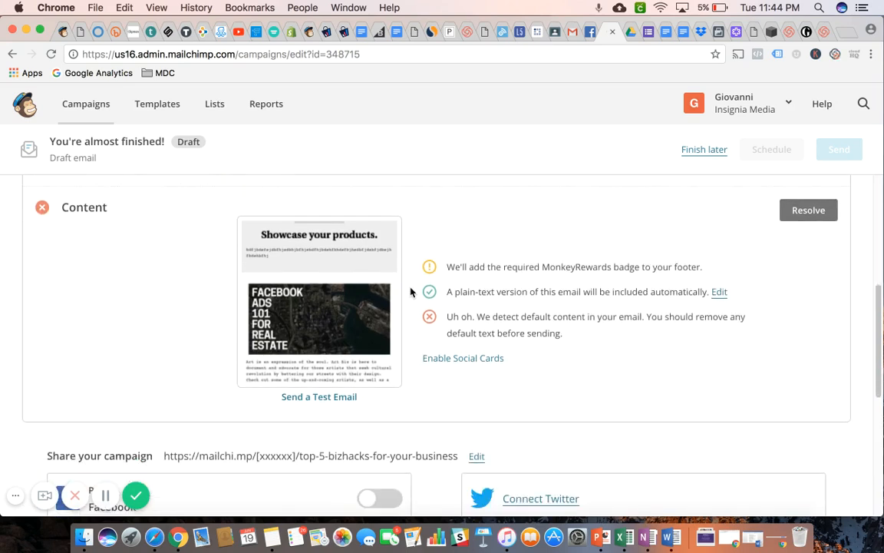
pyautogui.scroll(-1, 411, 290)
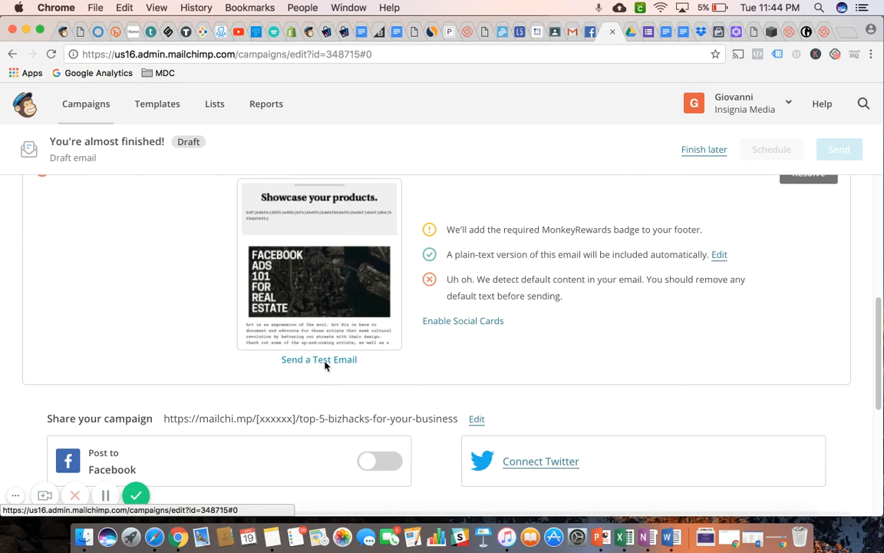
# - Open the test email form from the Content section of the campaign summary, and close it without sending
pyautogui.click(318, 359)
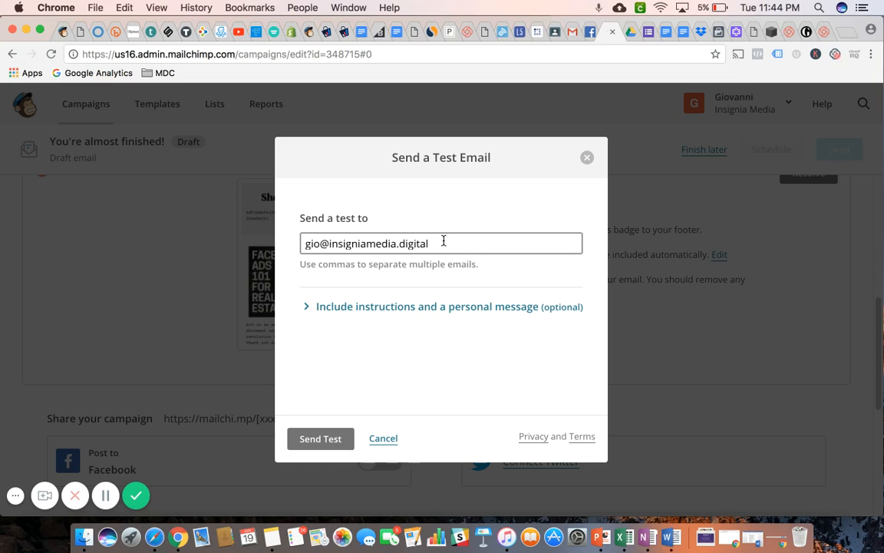
pyautogui.click(332, 447)
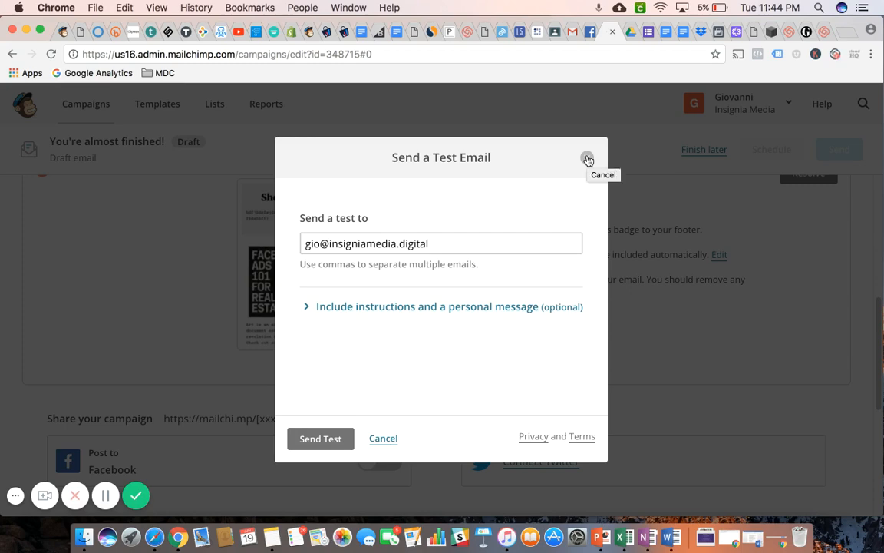
pyautogui.click(587, 159)
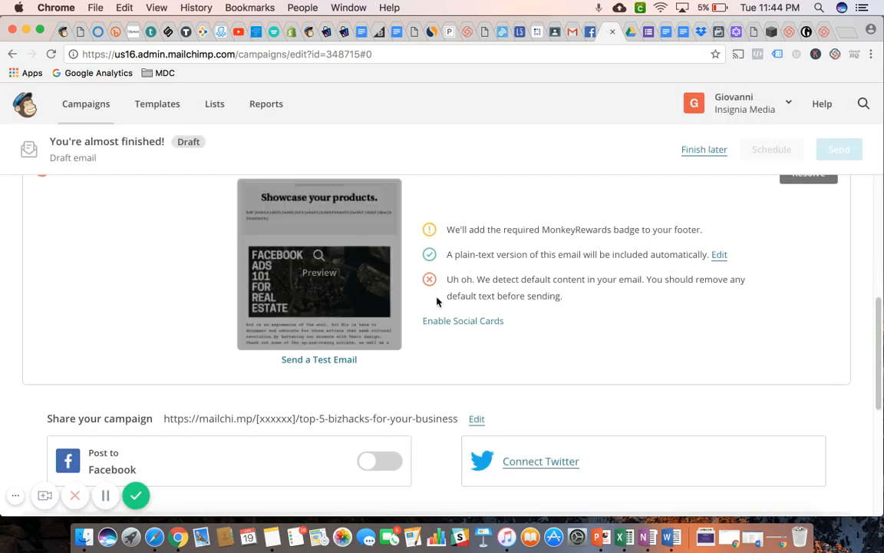
# - Reopen the email design from the Content section to resolve the flagged default content
pyautogui.scroll(1, 688, 343)
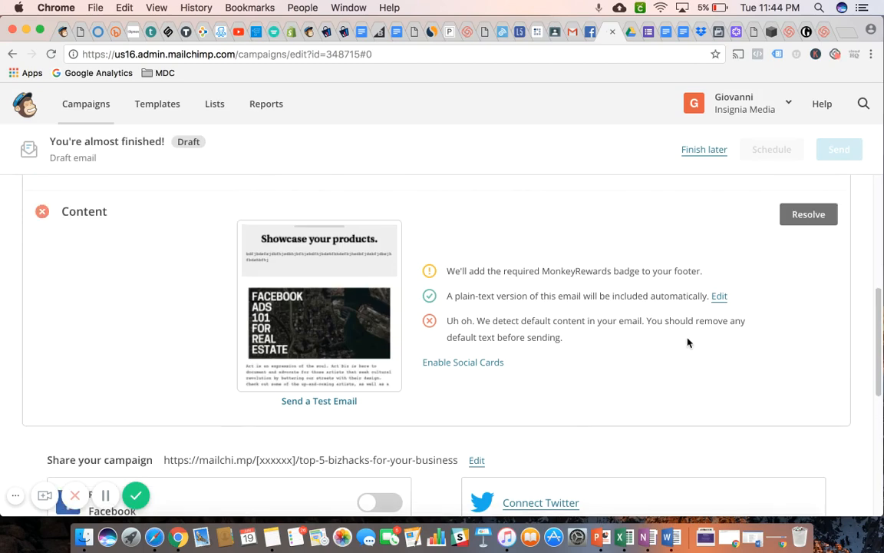
pyautogui.scroll(2, 688, 342)
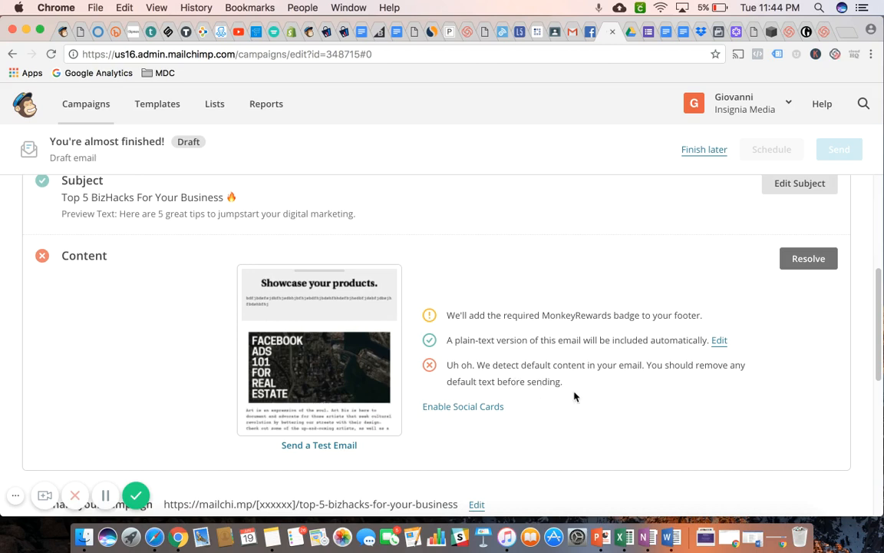
pyautogui.click(797, 266)
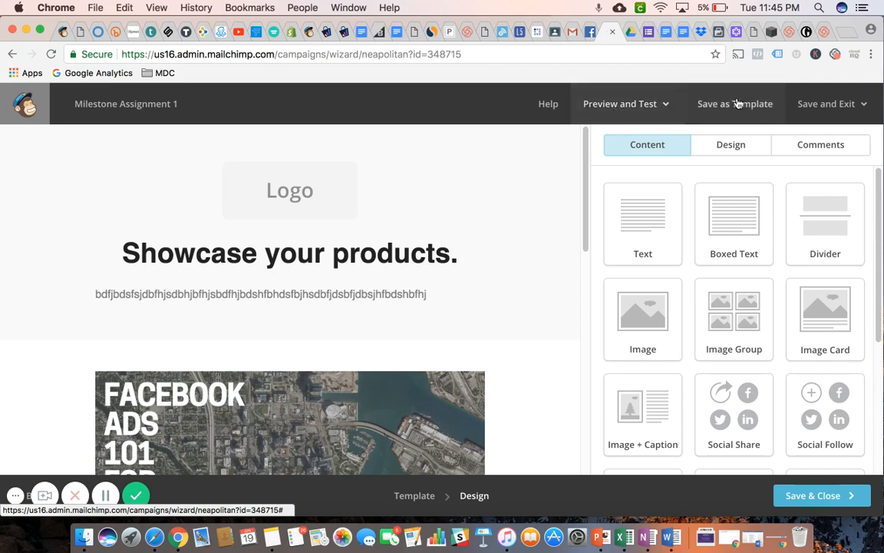
# - Preview the Milestone Assignment 1 email in desktop and mobile views, and leave preview mode
pyautogui.click(667, 107)
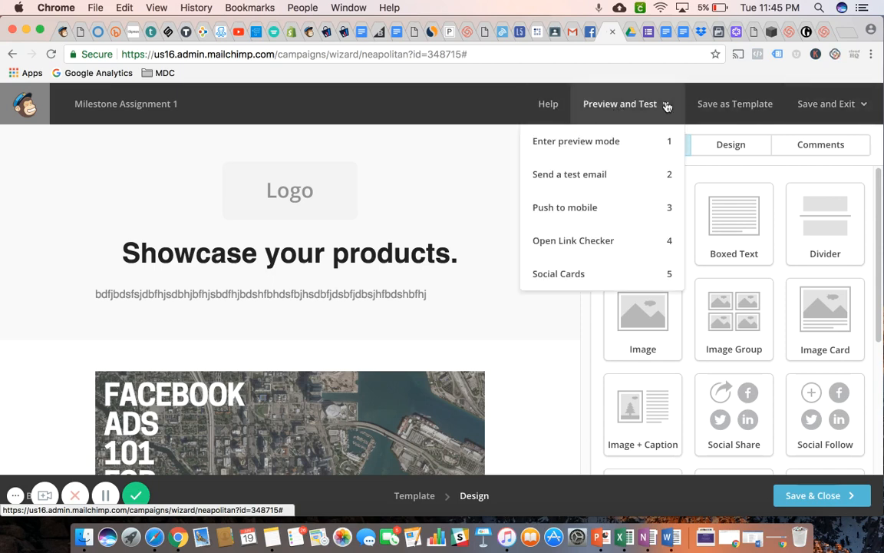
pyautogui.click(585, 145)
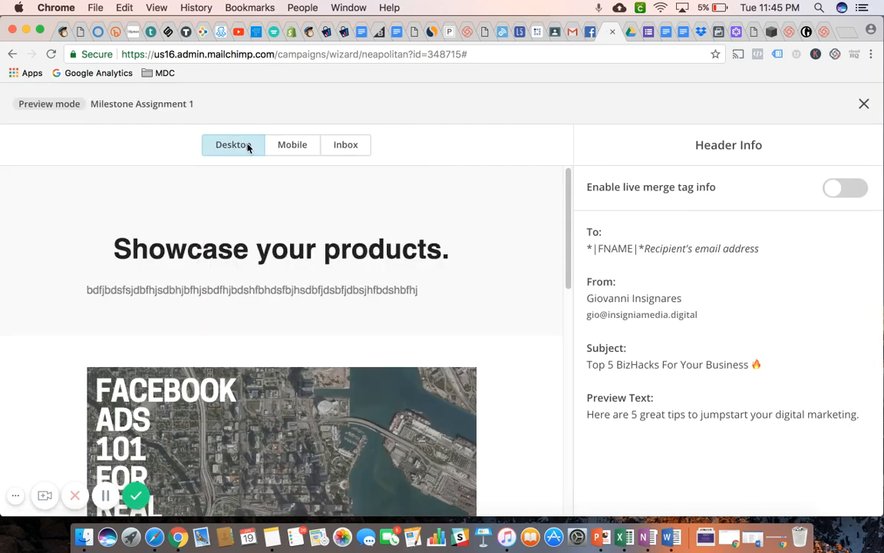
pyautogui.click(296, 148)
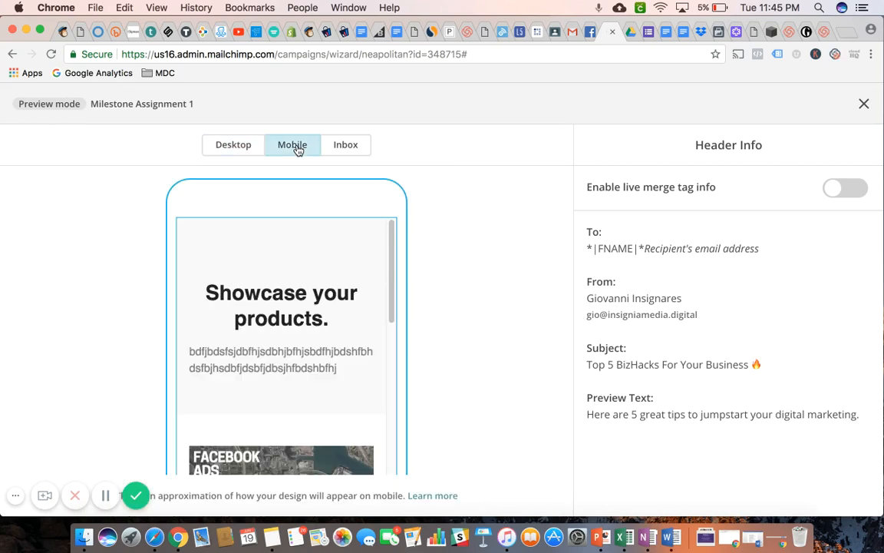
pyautogui.scroll(-10, 368, 281)
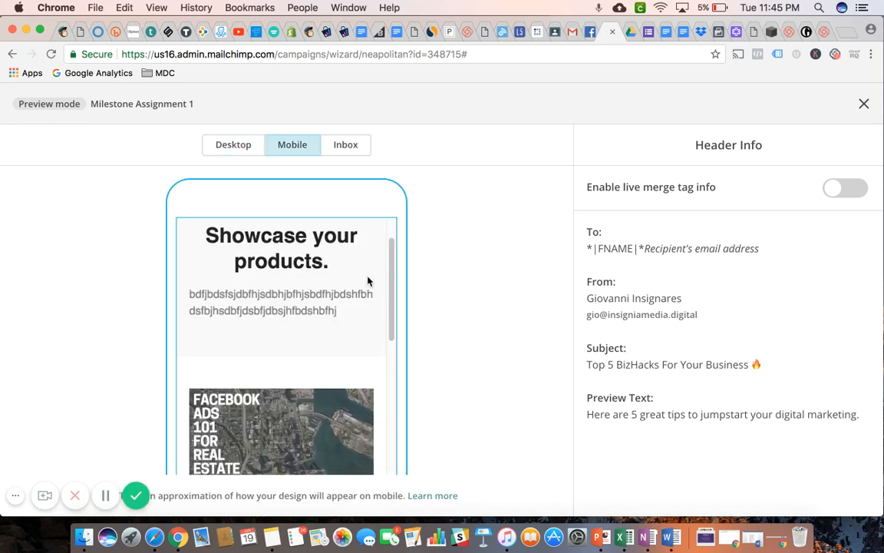
pyautogui.scroll(10, 368, 282)
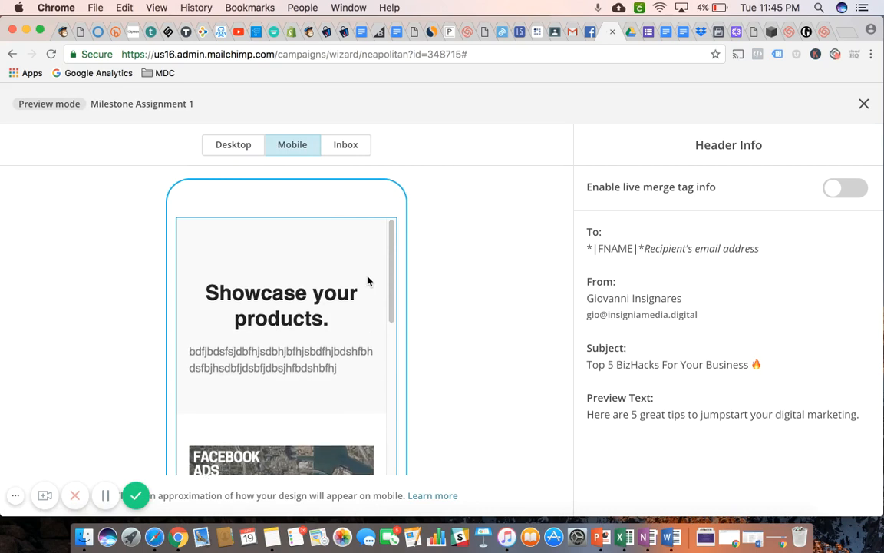
pyautogui.click(864, 105)
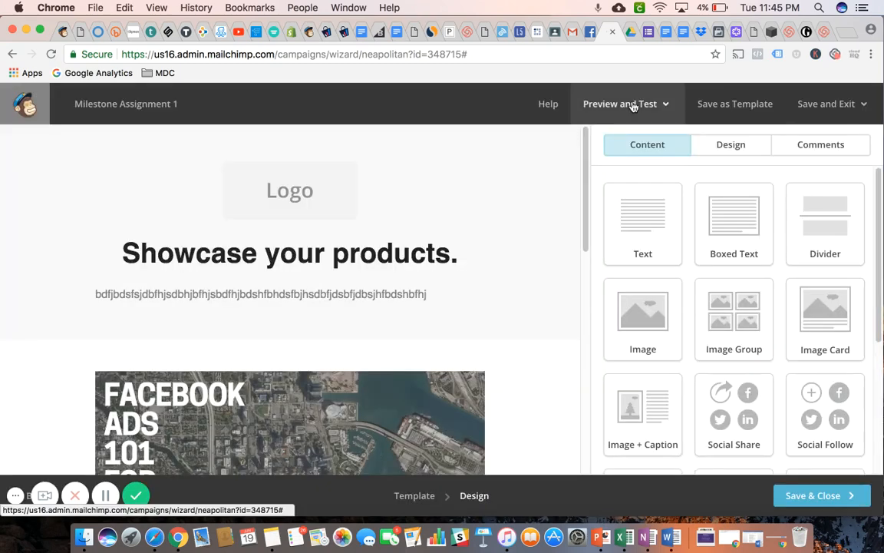
# - Inspect the design editor's test email form without sending, and save and close the design to return to the campaign summary
pyautogui.click(633, 105)
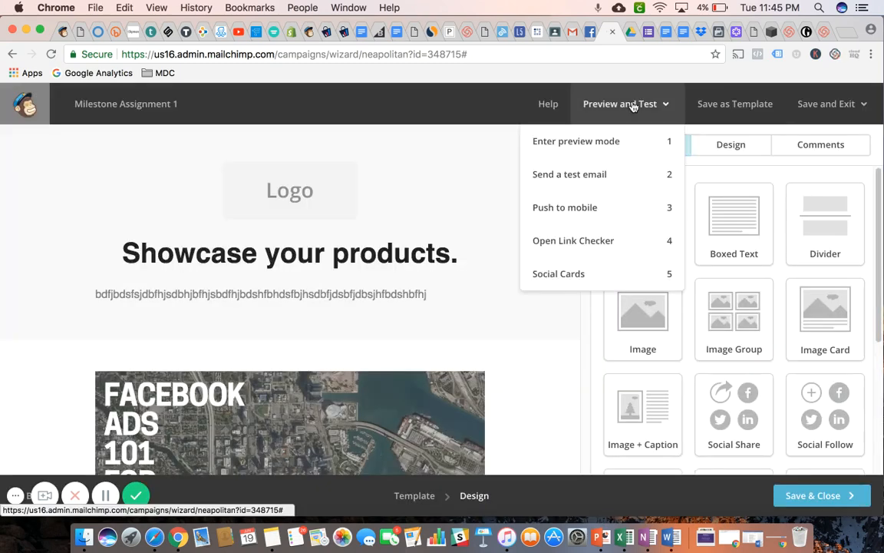
pyautogui.click(574, 175)
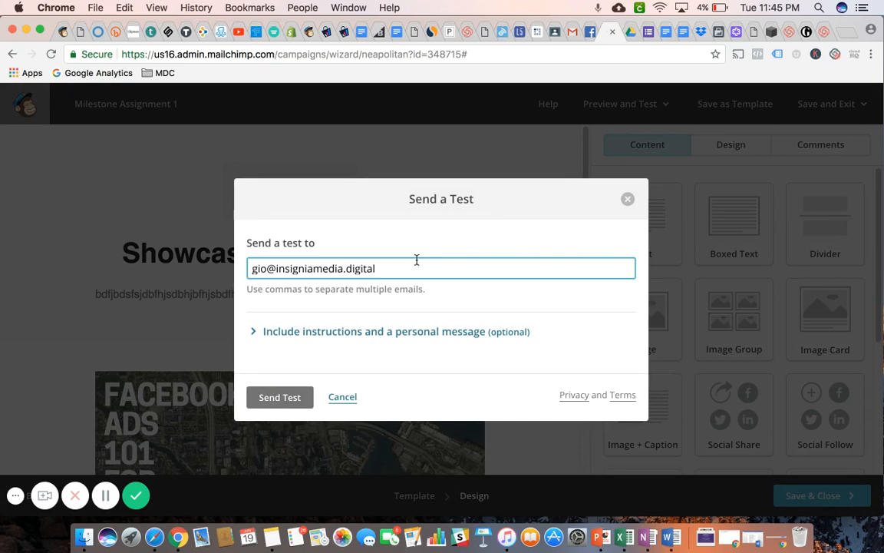
pyautogui.click(628, 201)
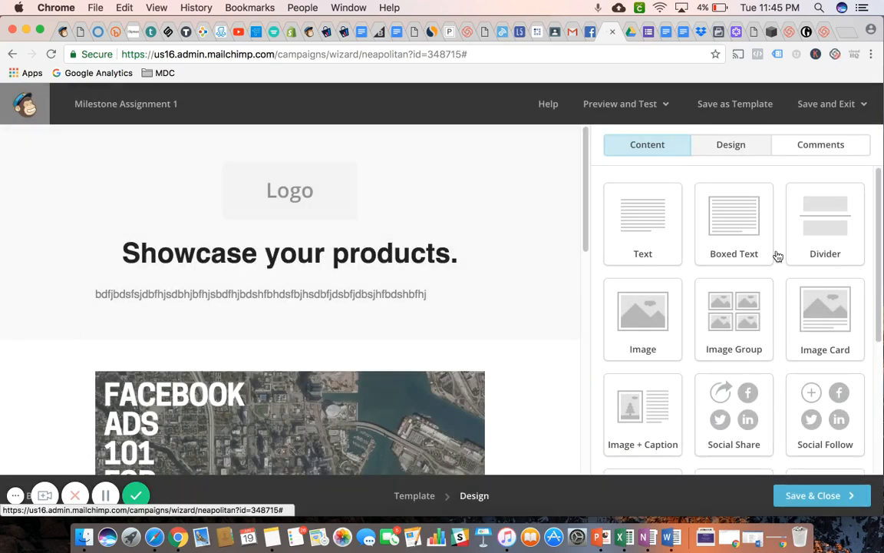
pyautogui.click(809, 496)
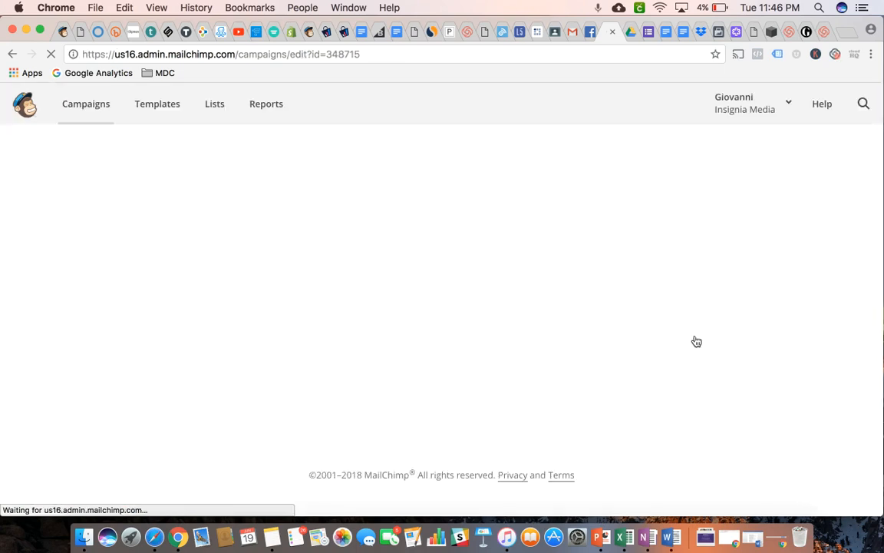
# - Examine the campaign summary's Subject and Content sections, the social sharing options, and the Settings & Tracking section
pyautogui.scroll(-5, 649, 260)
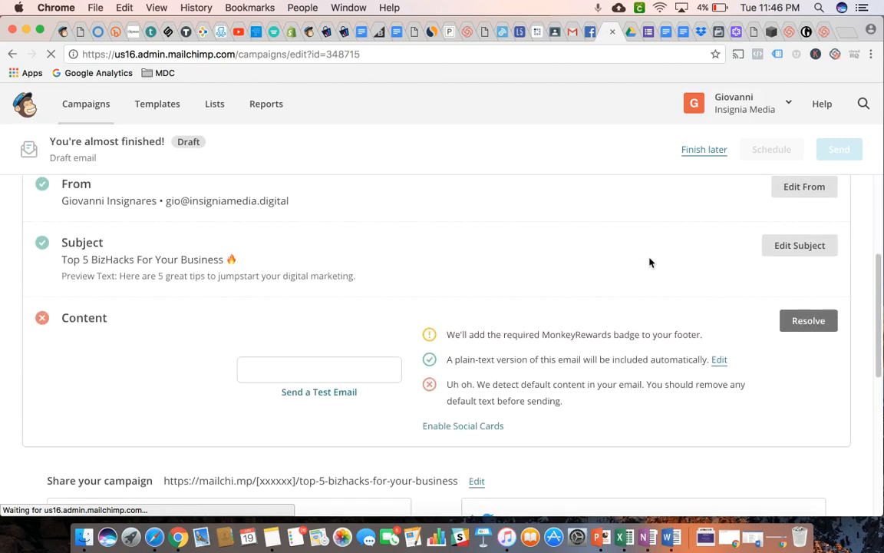
pyautogui.scroll(-1, 650, 262)
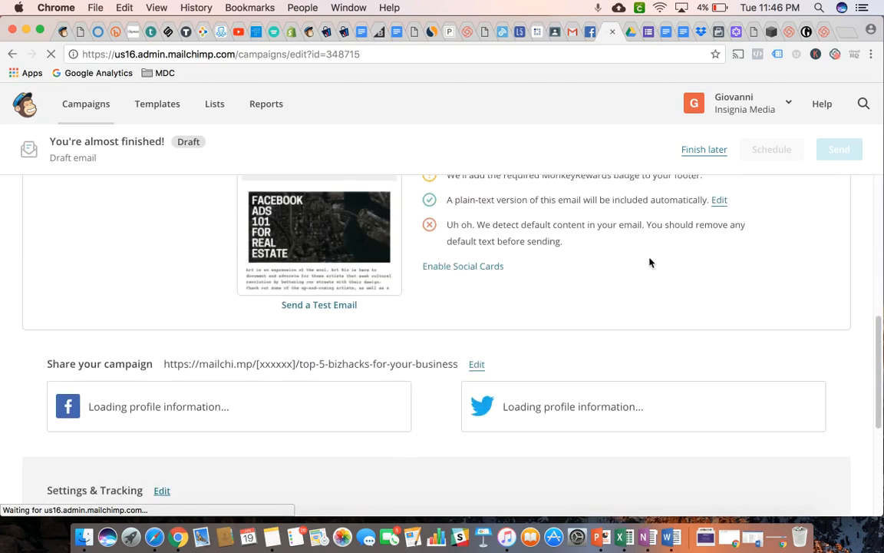
pyautogui.scroll(3, 538, 289)
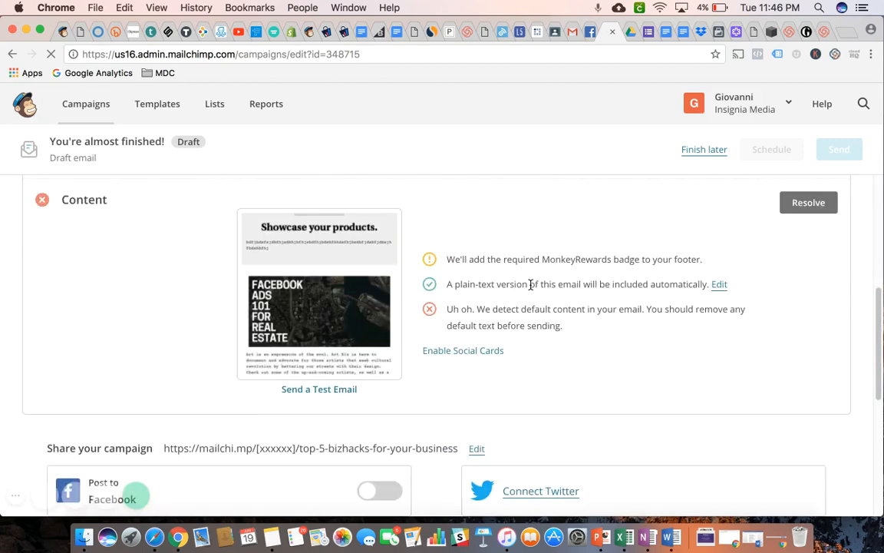
pyautogui.scroll(2, 531, 290)
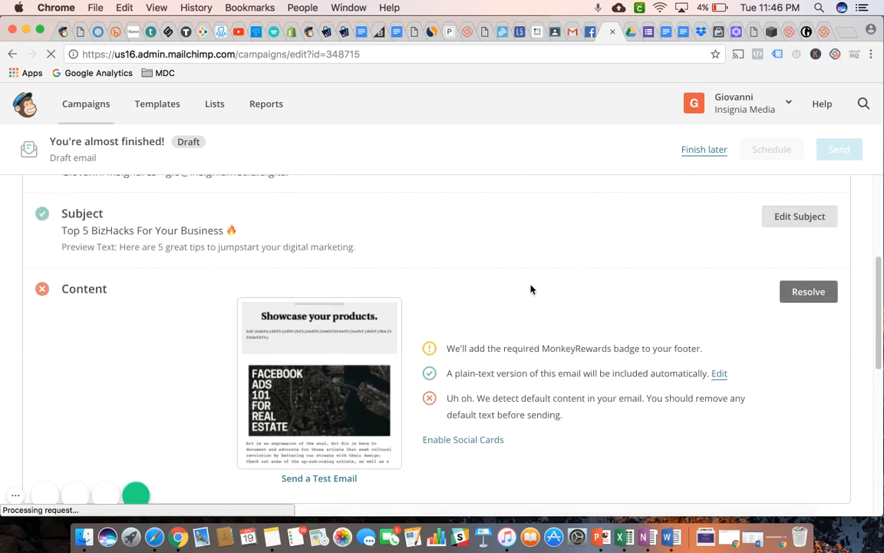
pyautogui.scroll(-3, 531, 289)
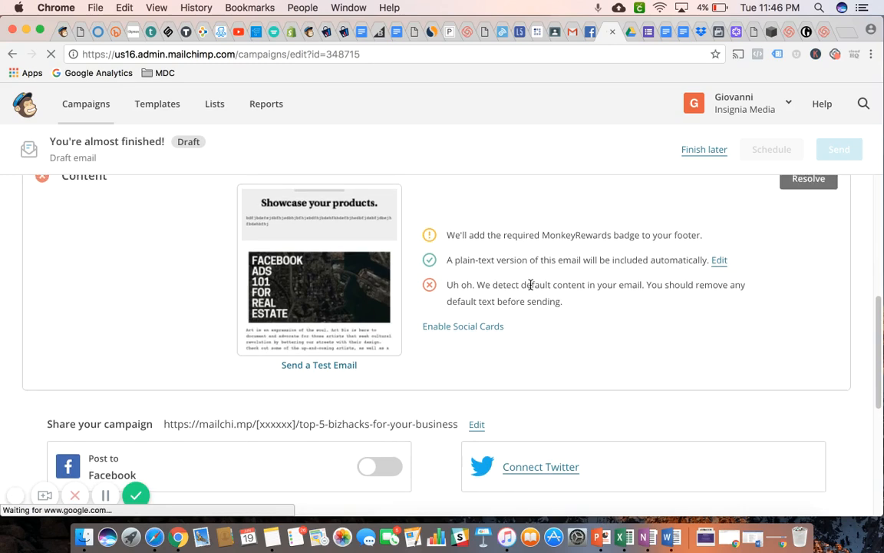
pyautogui.scroll(2, 531, 285)
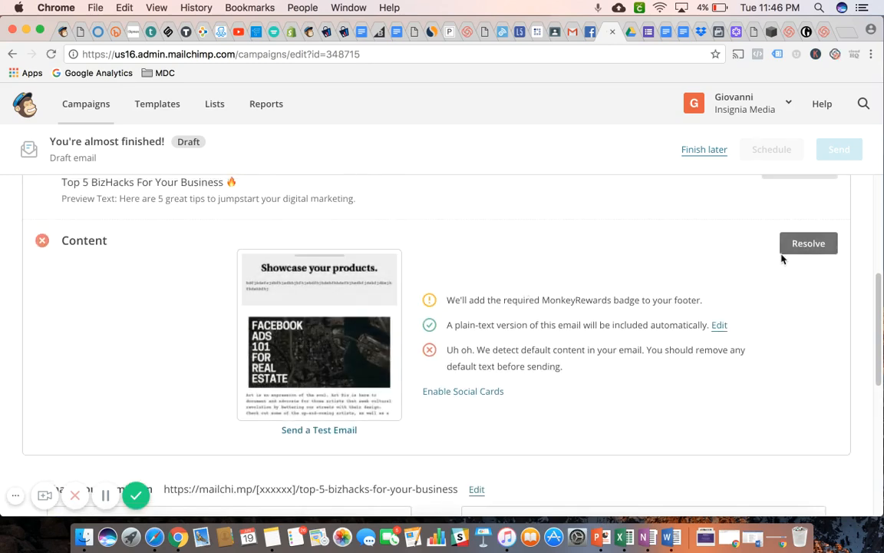
pyautogui.scroll(2, 49, 250)
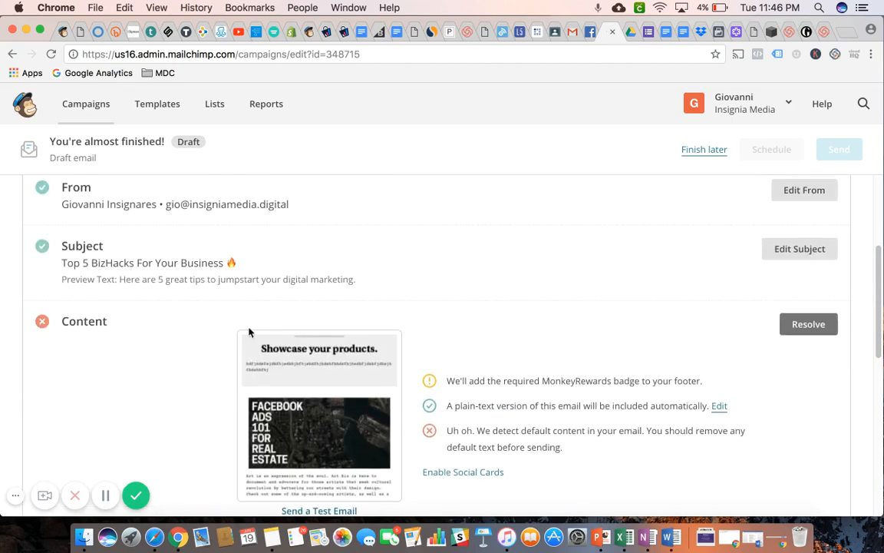
pyautogui.scroll(-2, 398, 300)
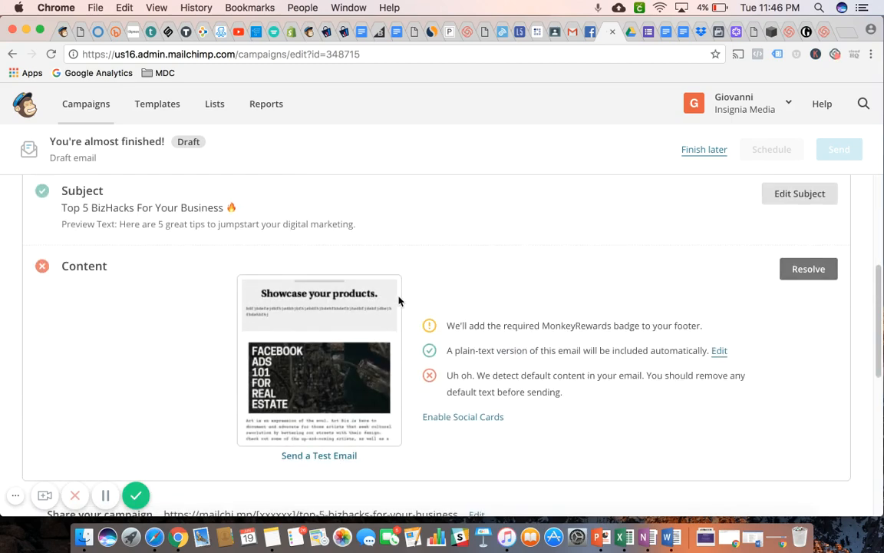
pyautogui.scroll(-2, 398, 300)
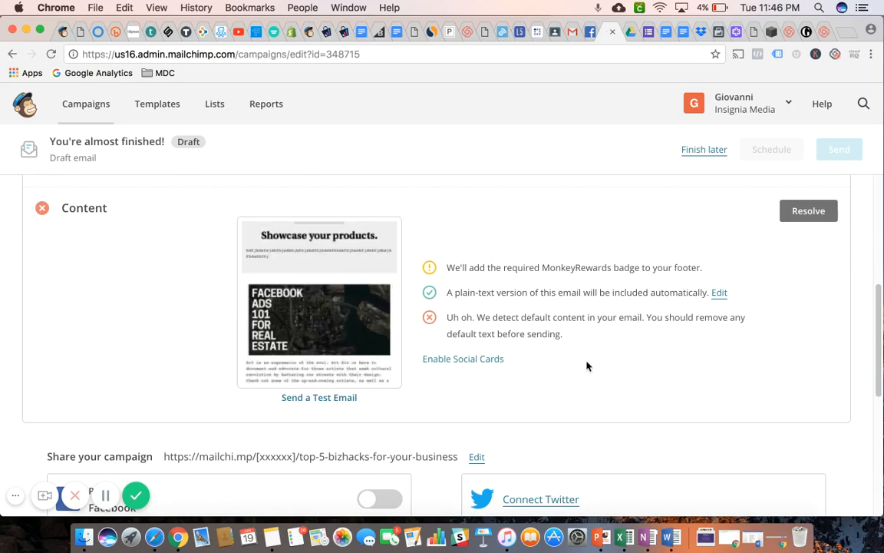
pyautogui.scroll(-3, 586, 366)
pyautogui.scroll(-5, 453, 330)
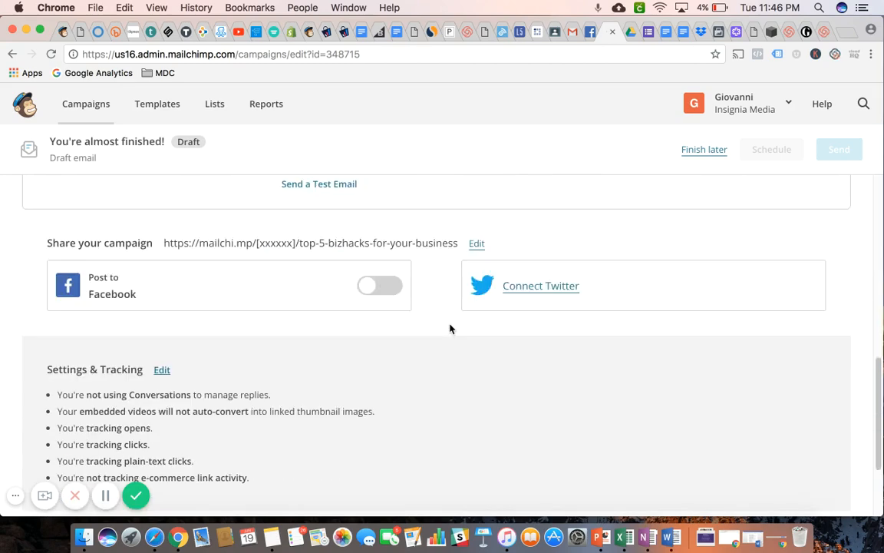
pyautogui.scroll(-3, 450, 328)
pyautogui.scroll(3, 450, 329)
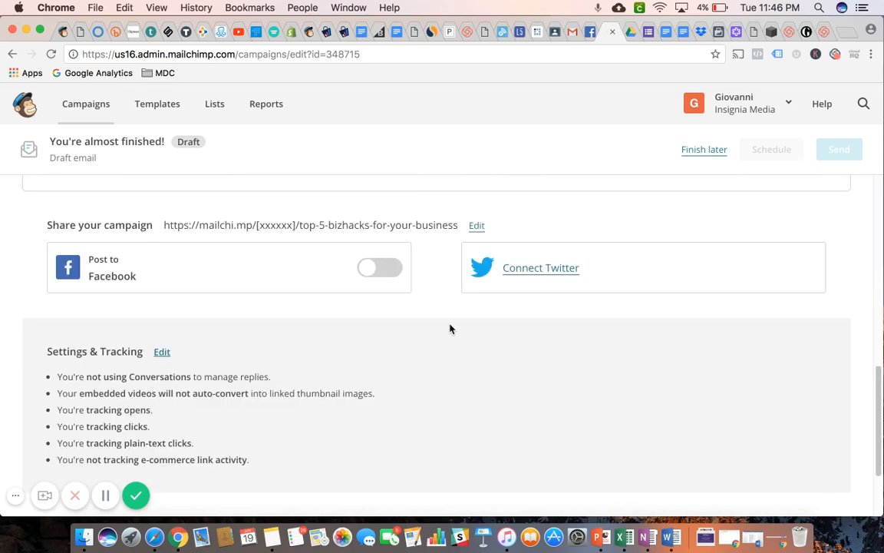
pyautogui.scroll(5, 450, 328)
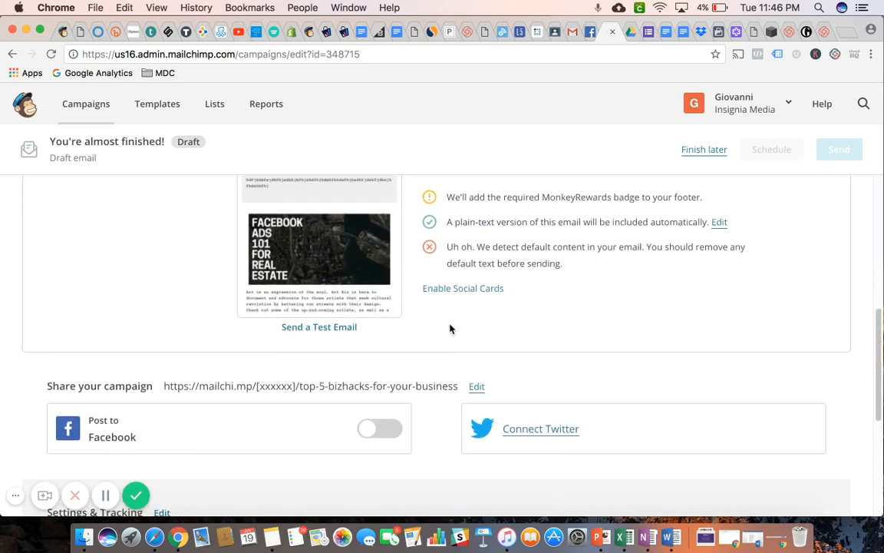
pyautogui.scroll(5, 450, 329)
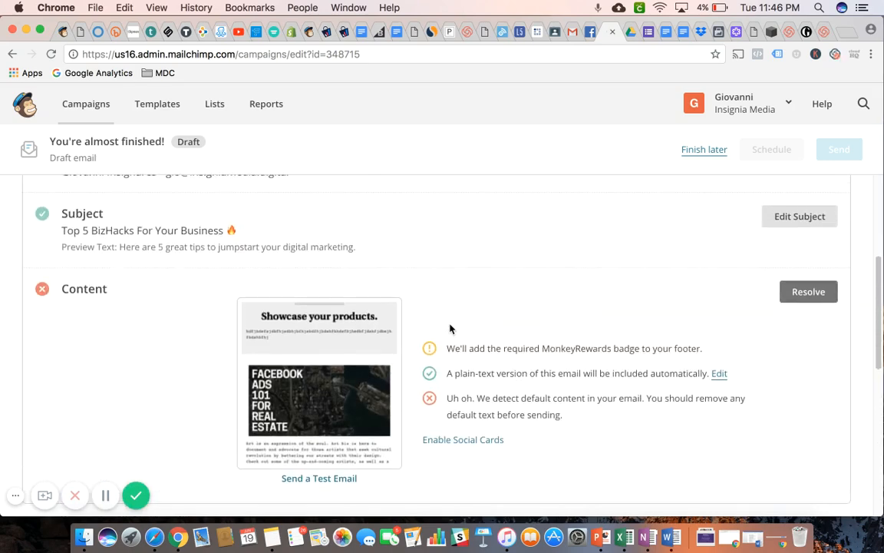
pyautogui.scroll(2, 450, 328)
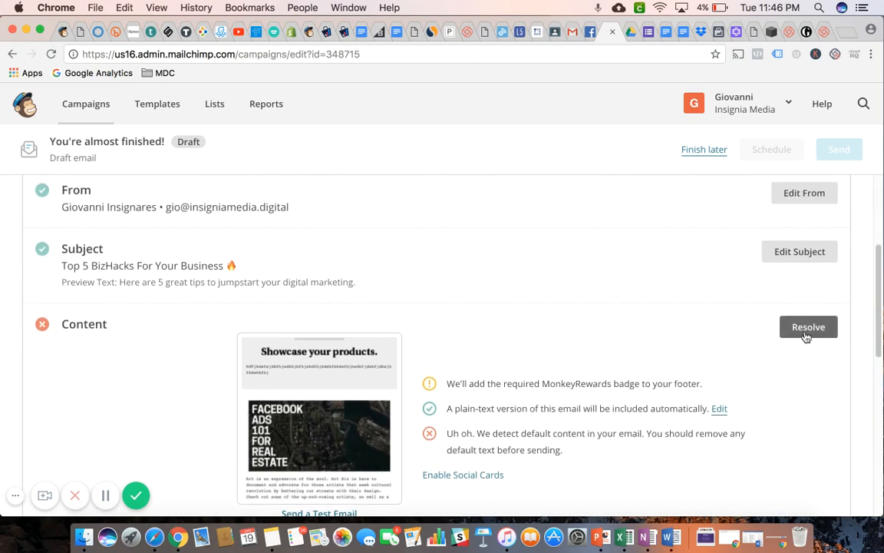
# - Open the flagged content for resolving, return to the campaign summary, and recheck it from the recipients down to the Content section
pyautogui.click(806, 335)
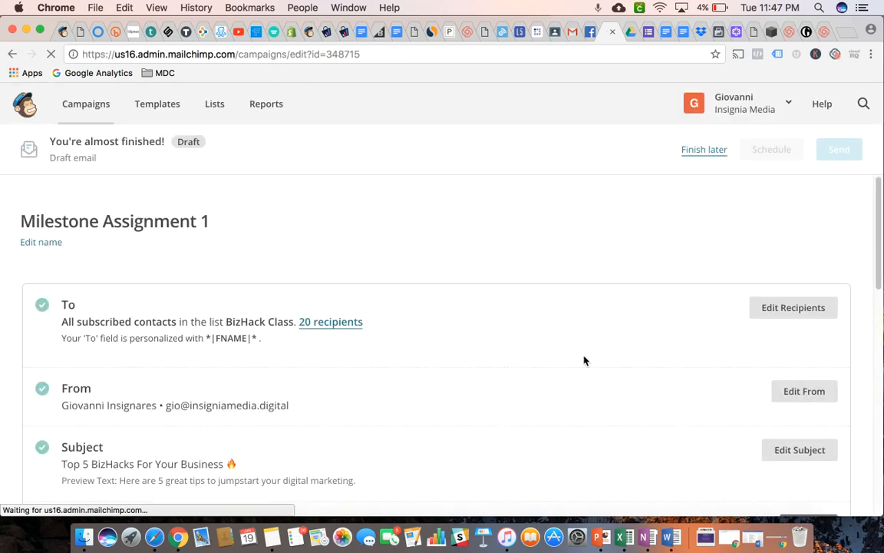
pyautogui.scroll(-4, 566, 334)
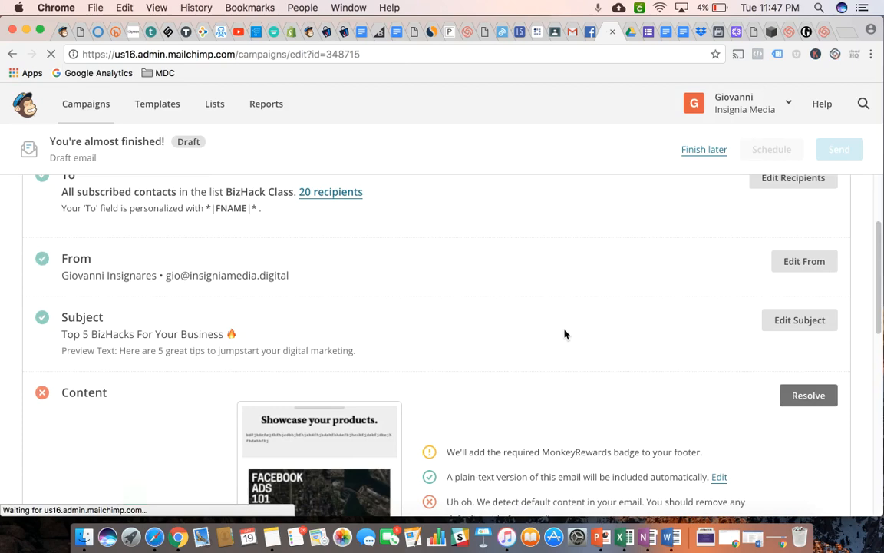
pyautogui.scroll(2, 566, 334)
pyautogui.scroll(1, 564, 334)
pyautogui.scroll(-4, 564, 334)
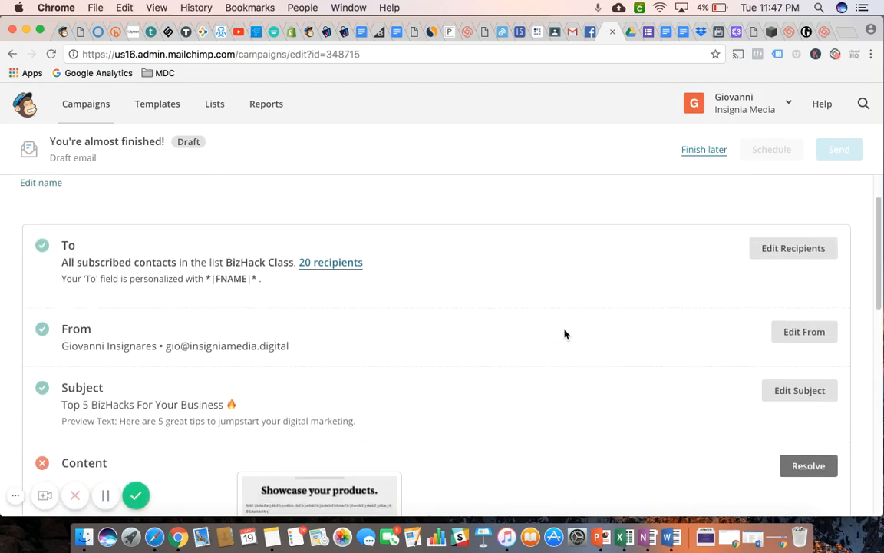
pyautogui.scroll(-1, 564, 334)
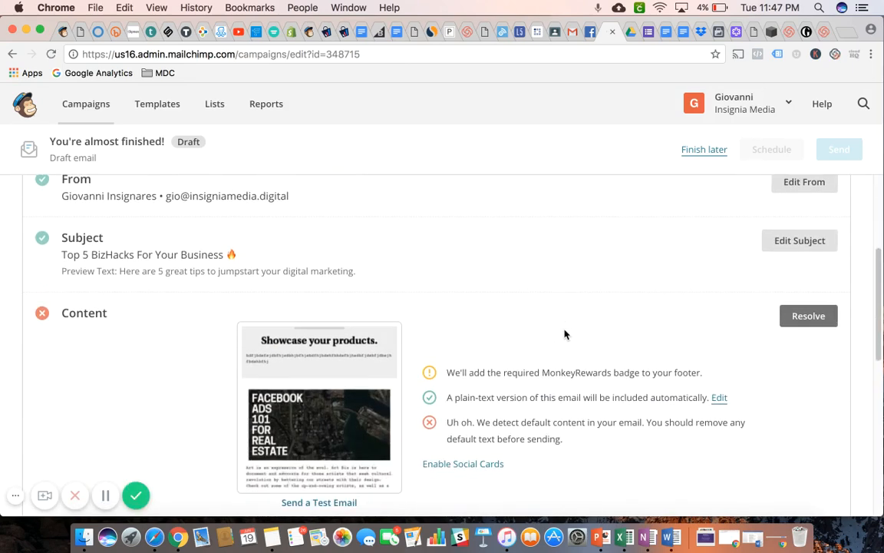
pyautogui.scroll(-3, 565, 334)
pyautogui.scroll(-1, 564, 334)
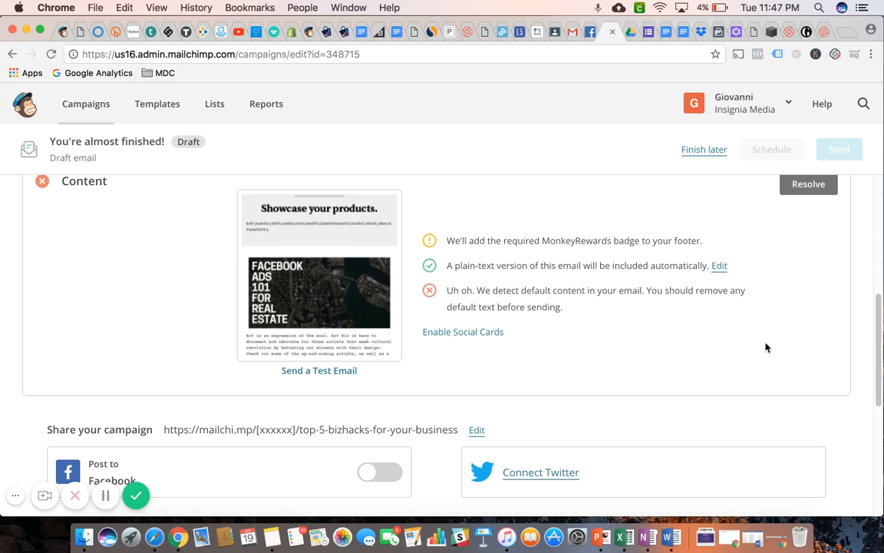
pyautogui.scroll(1, 793, 333)
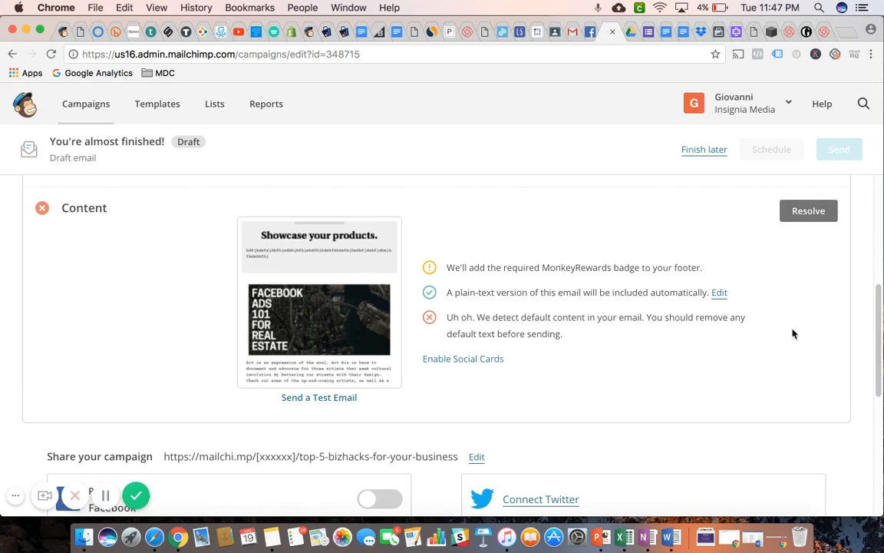